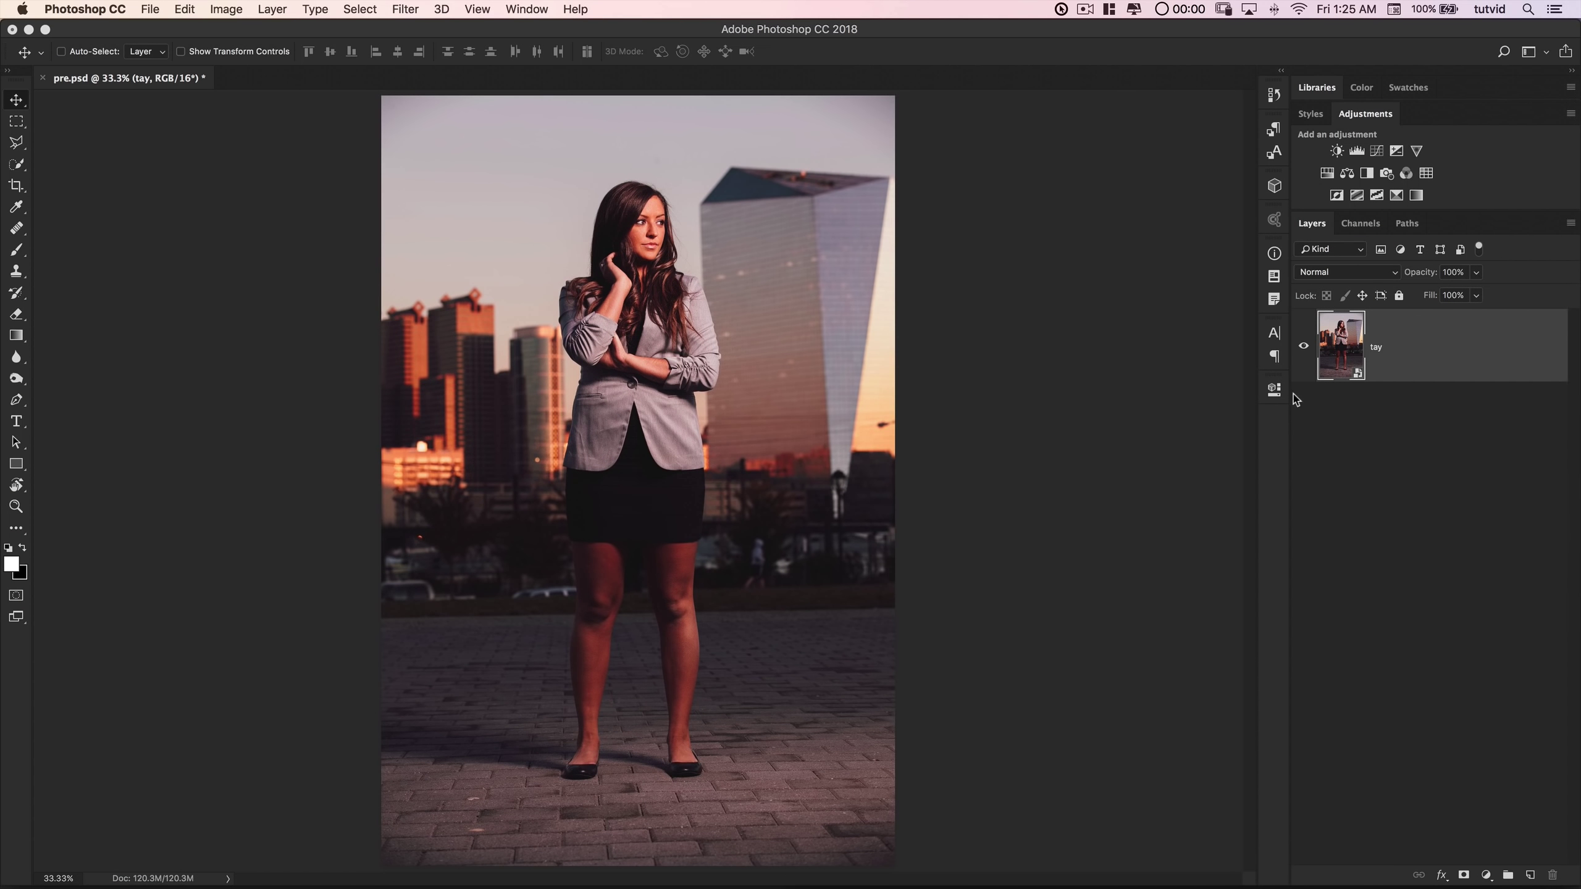
# - Examine the stray flyaway hairs around the woman's head, hair edges and shoulders up close
pyautogui.press('z')
pyautogui.moveTo(641, 246); pyautogui.dragTo(603, 470)
pyautogui.moveTo(424, 244); pyautogui.dragTo(552, 315)
pyautogui.scroll(-5, 769, 499)
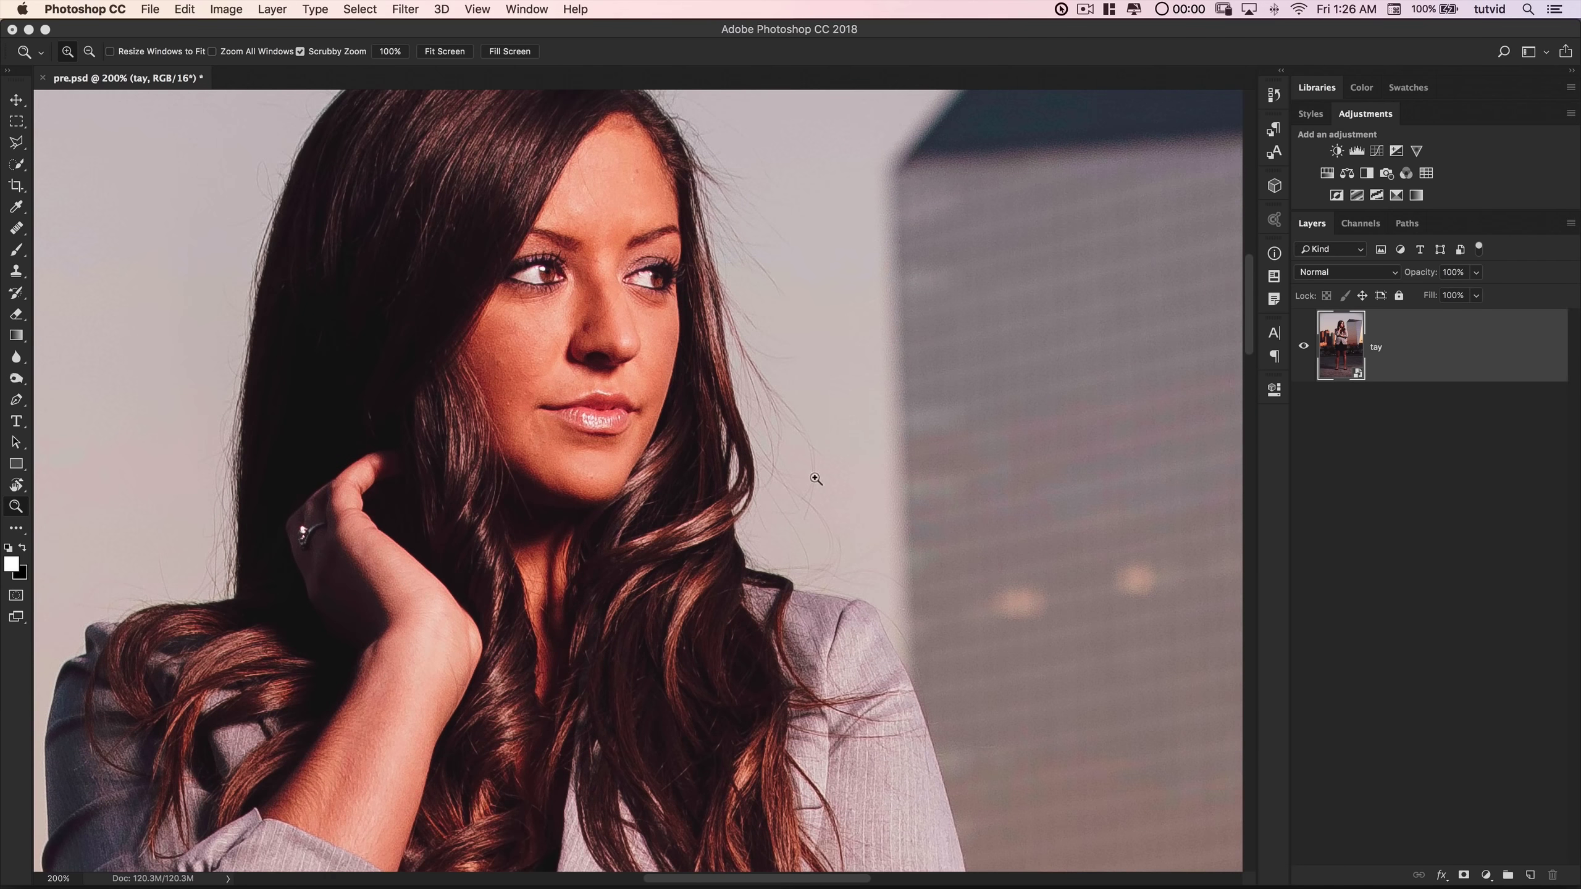
pyautogui.hscroll(2, 809, 547)
pyautogui.scroll(-2, 808, 548)
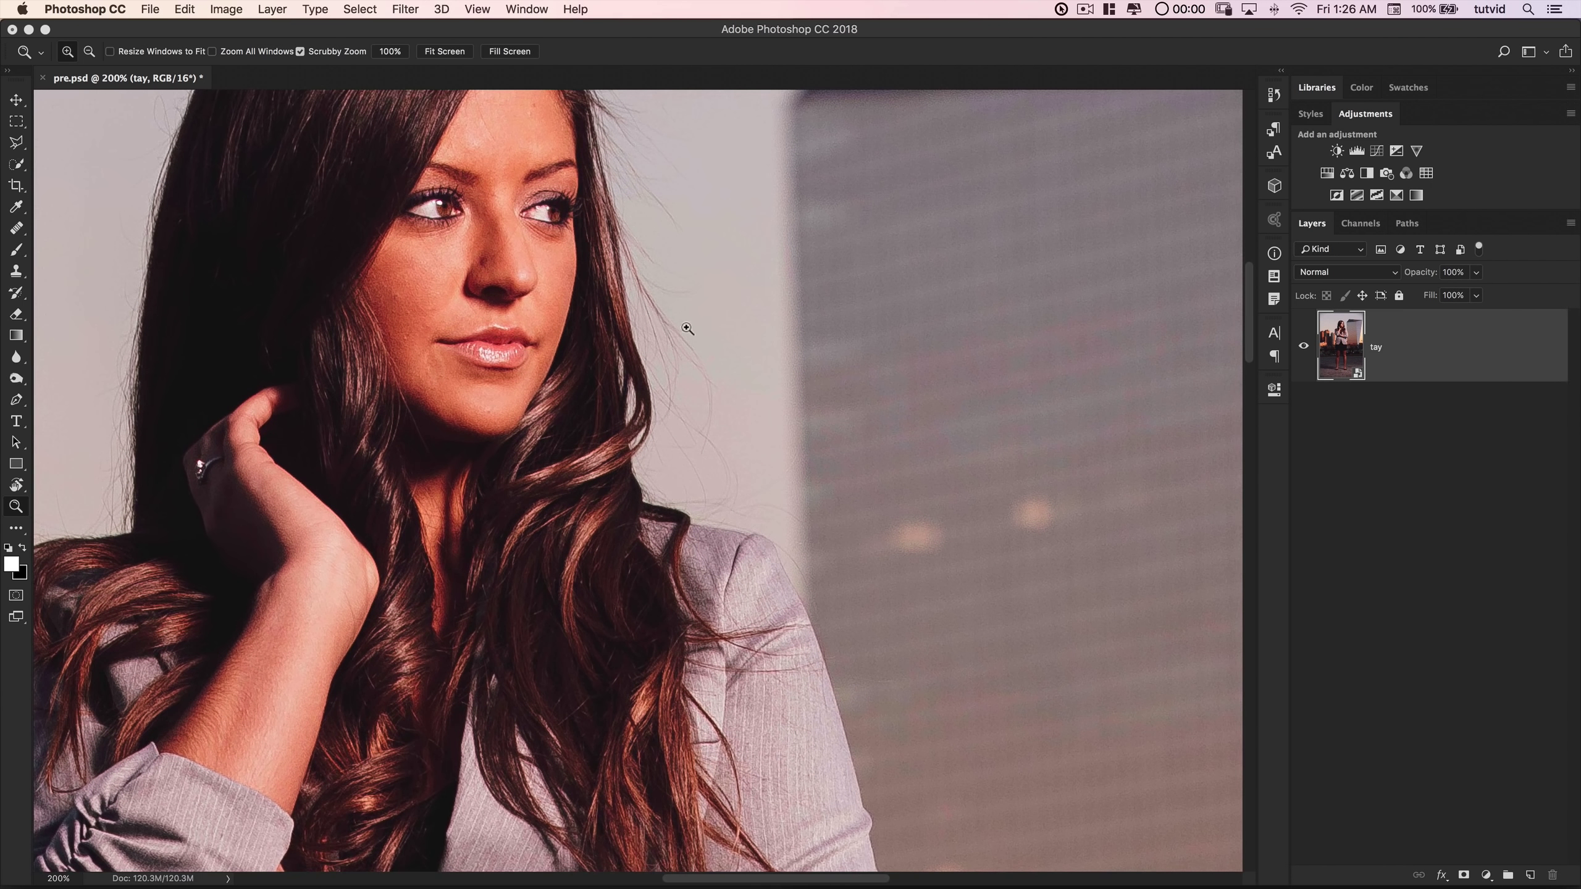
pyautogui.moveTo(448, 301); pyautogui.dragTo(703, 510)
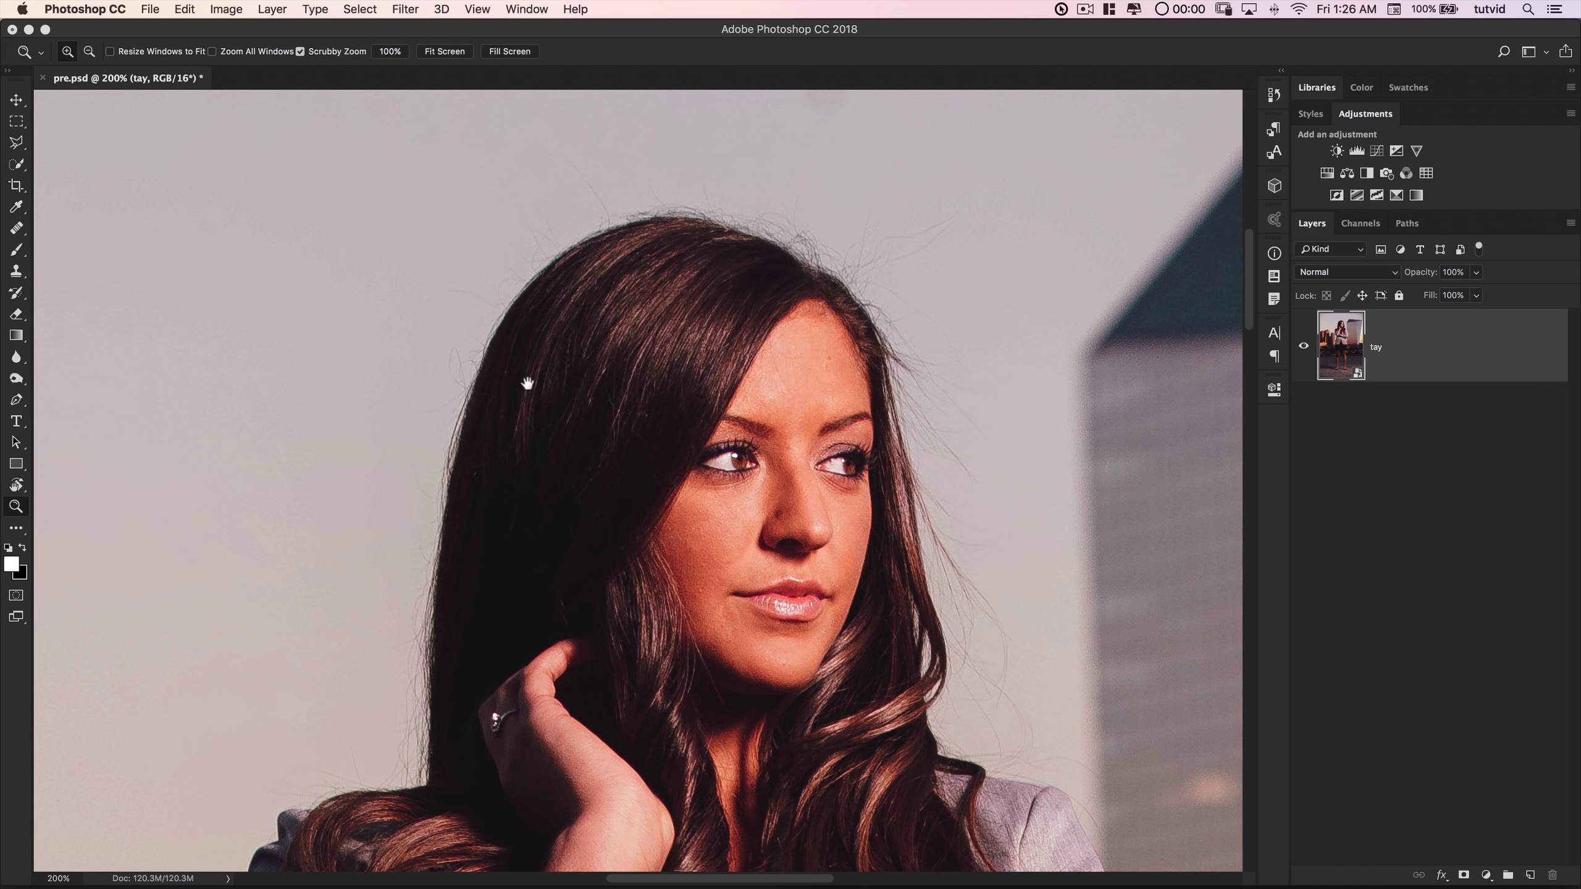
pyautogui.scroll(-3, 530, 473)
pyautogui.hscroll(-2, 531, 473)
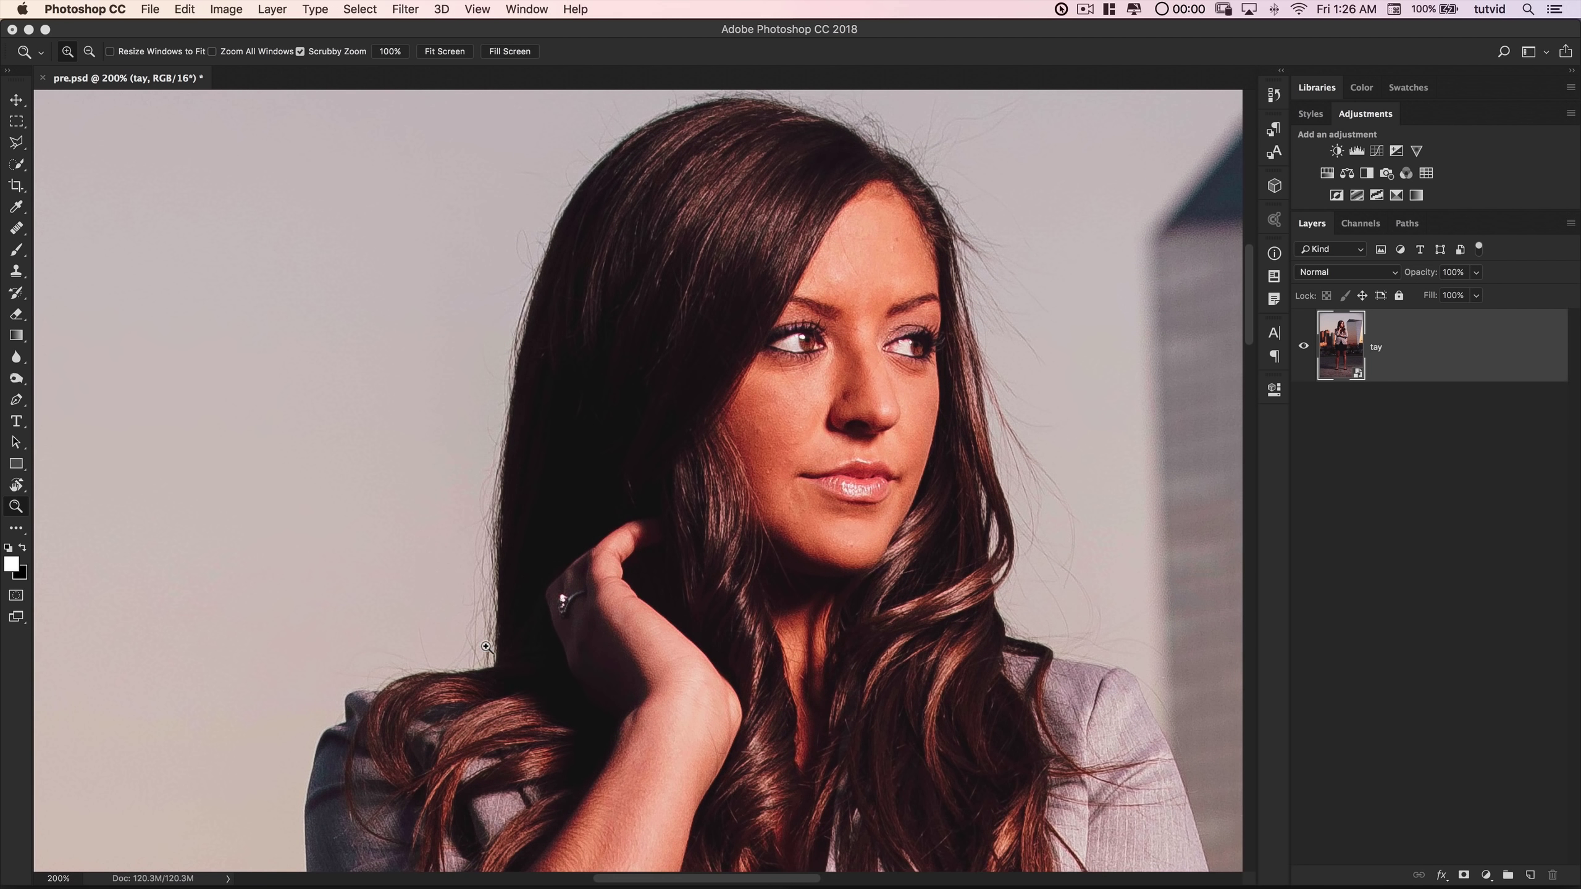
pyautogui.moveTo(847, 390); pyautogui.dragTo(798, 580)
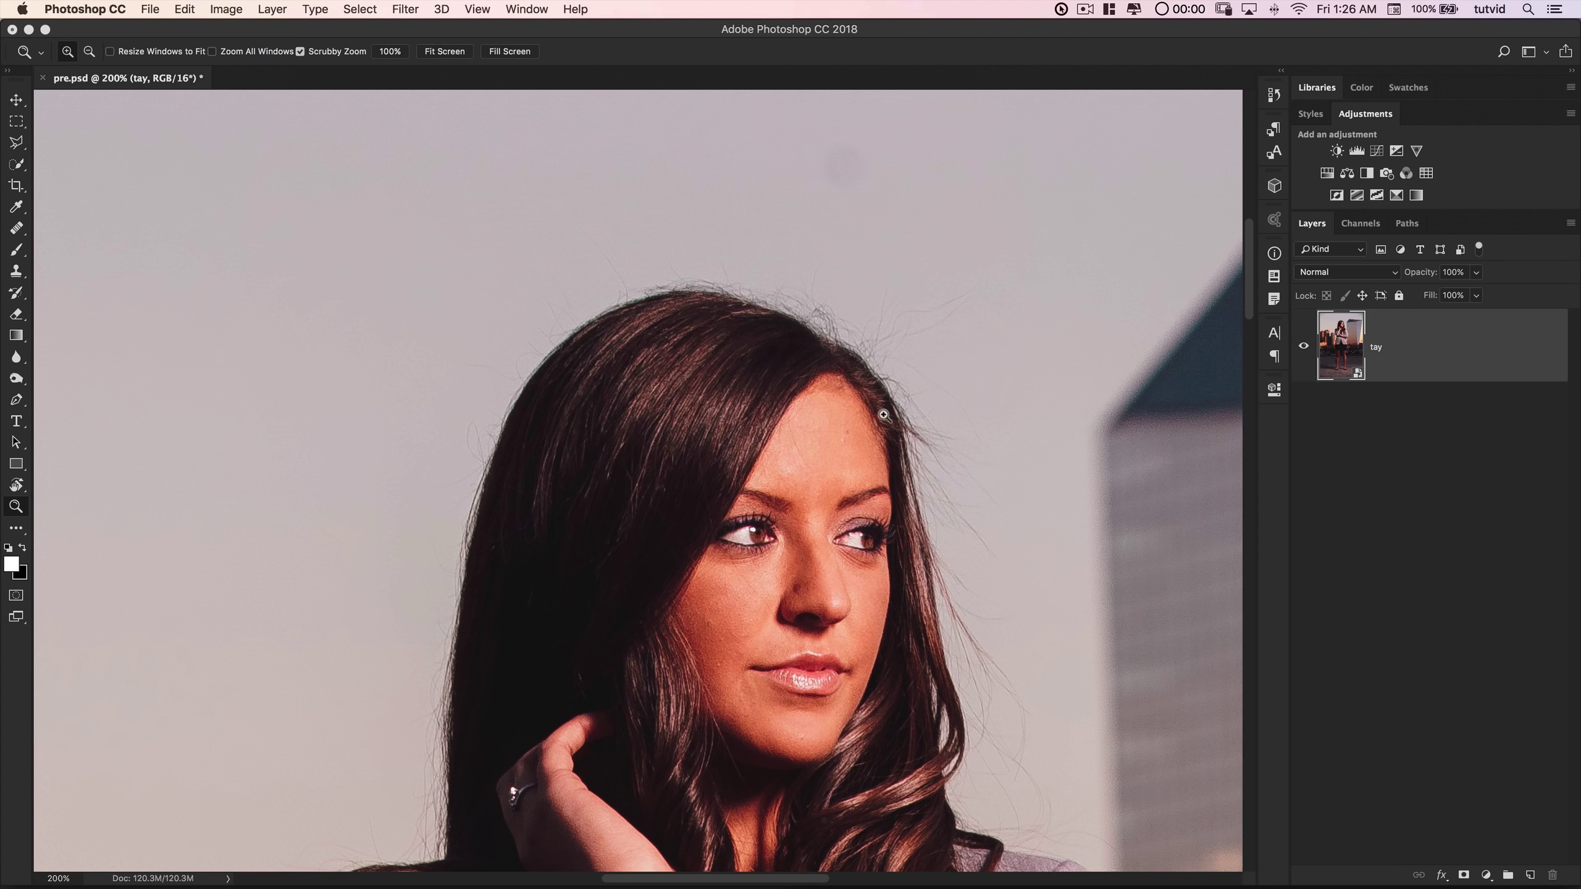
pyautogui.scroll(-5, 914, 553)
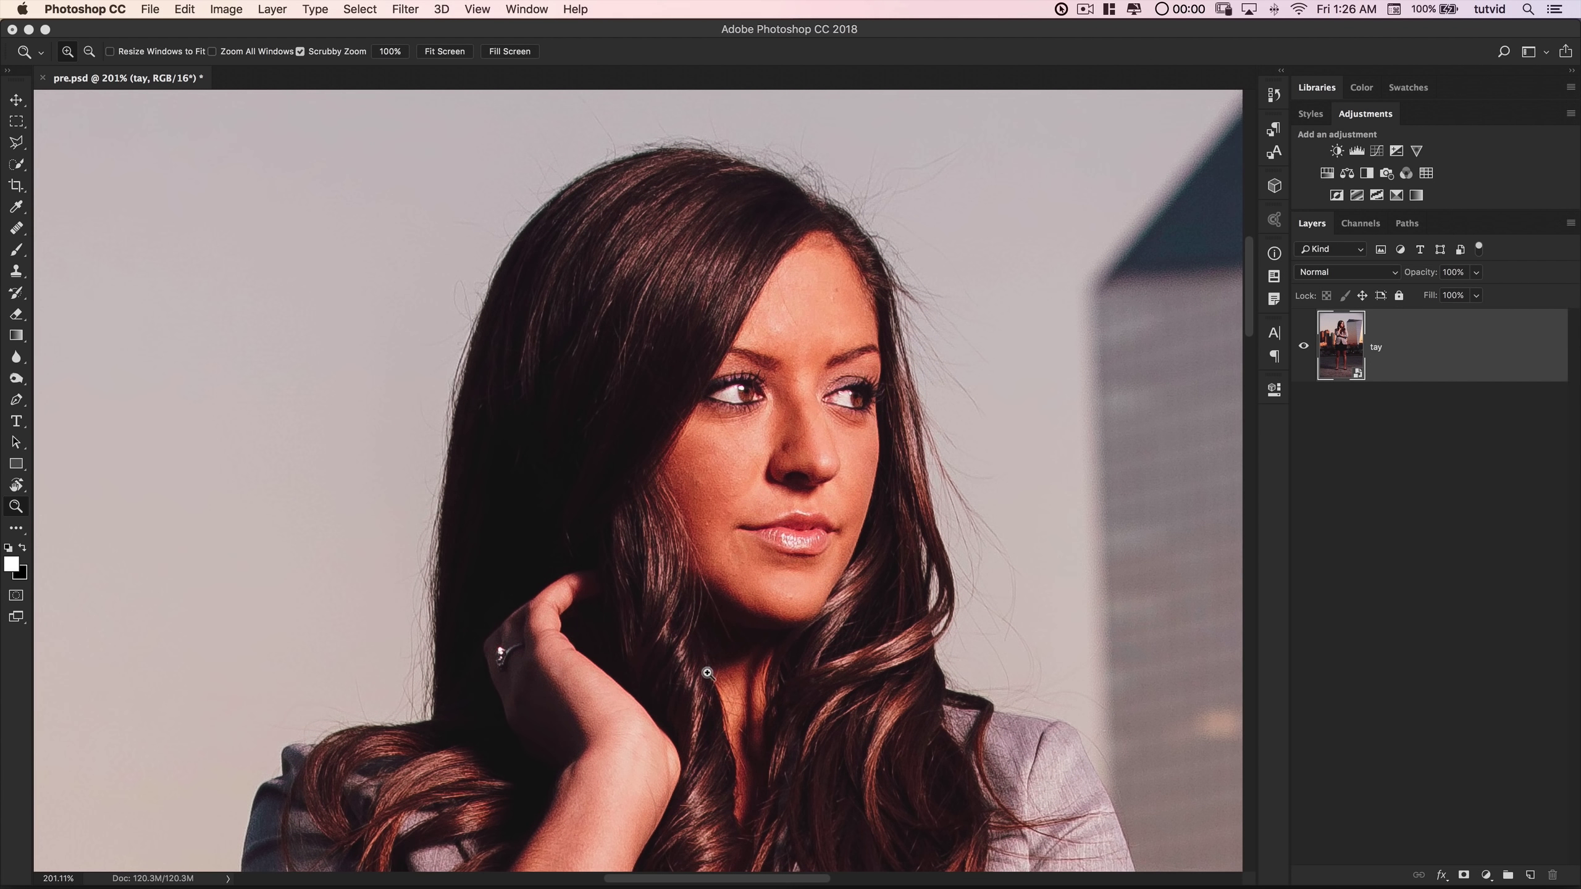
pyautogui.moveTo(1131, 594); pyautogui.dragTo(988, 600)
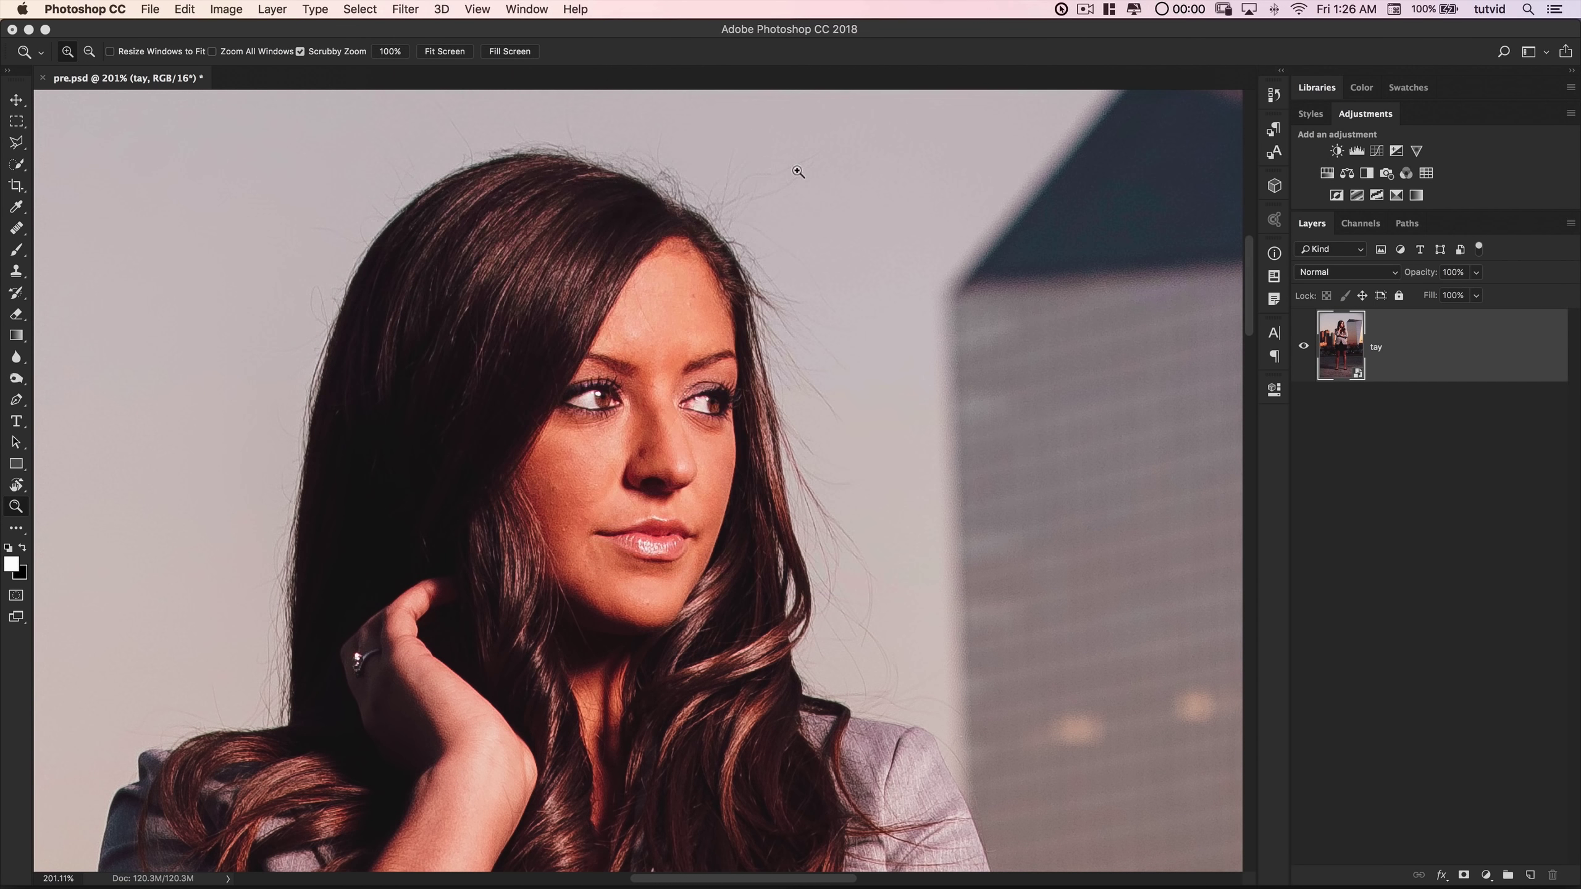
pyautogui.moveTo(705, 213); pyautogui.dragTo(714, 250)
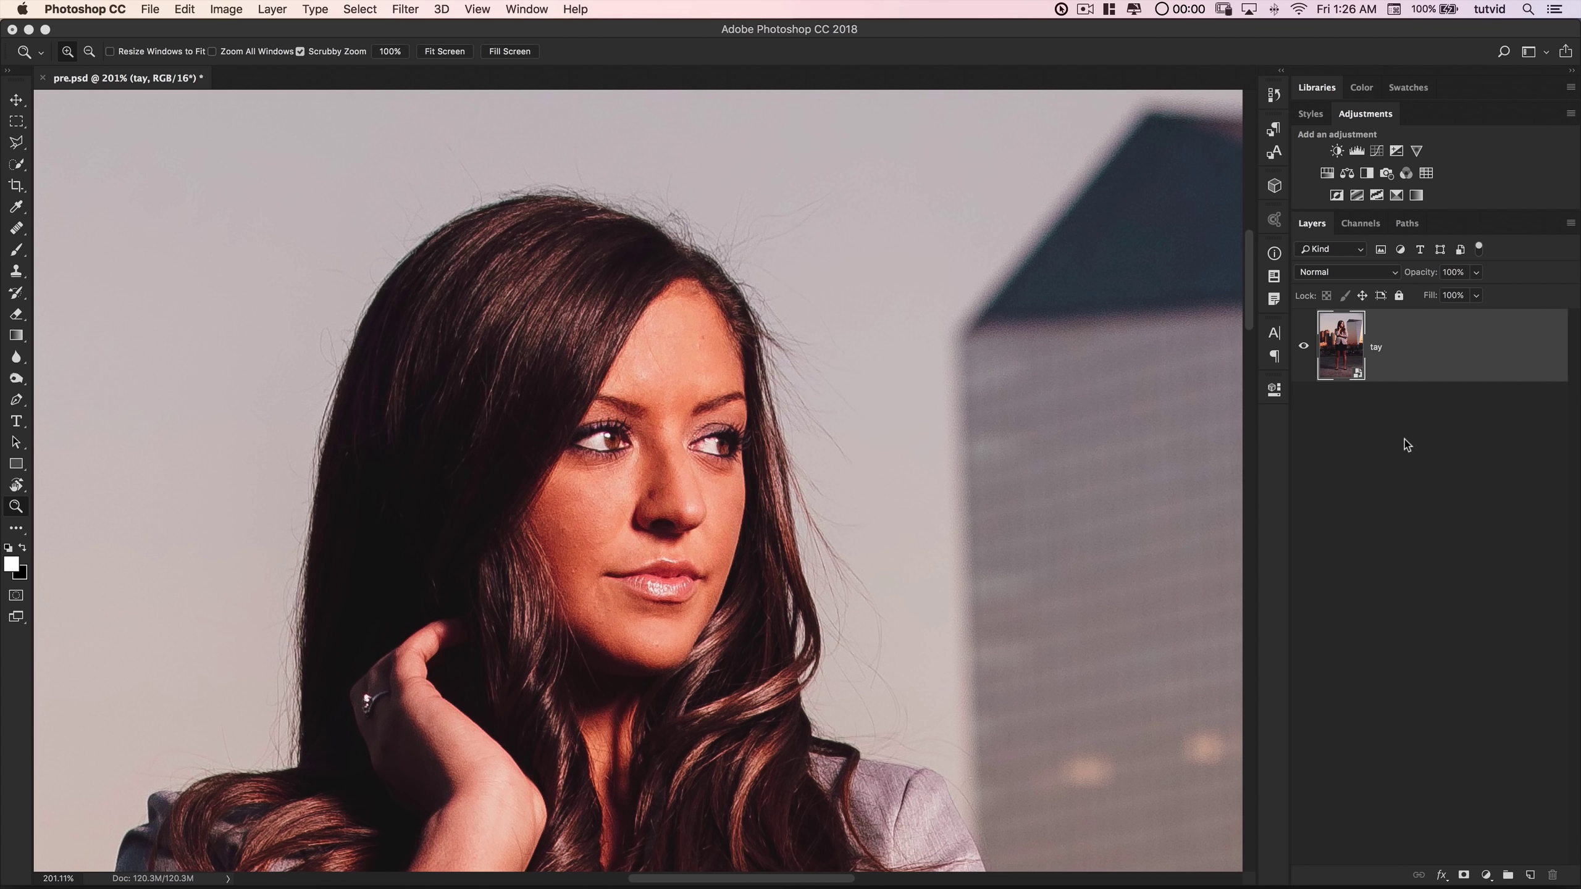
# - Add a new empty layer named flyaways above the tay layer and activate the Healing Brush Tool
pyautogui.click(1529, 876)
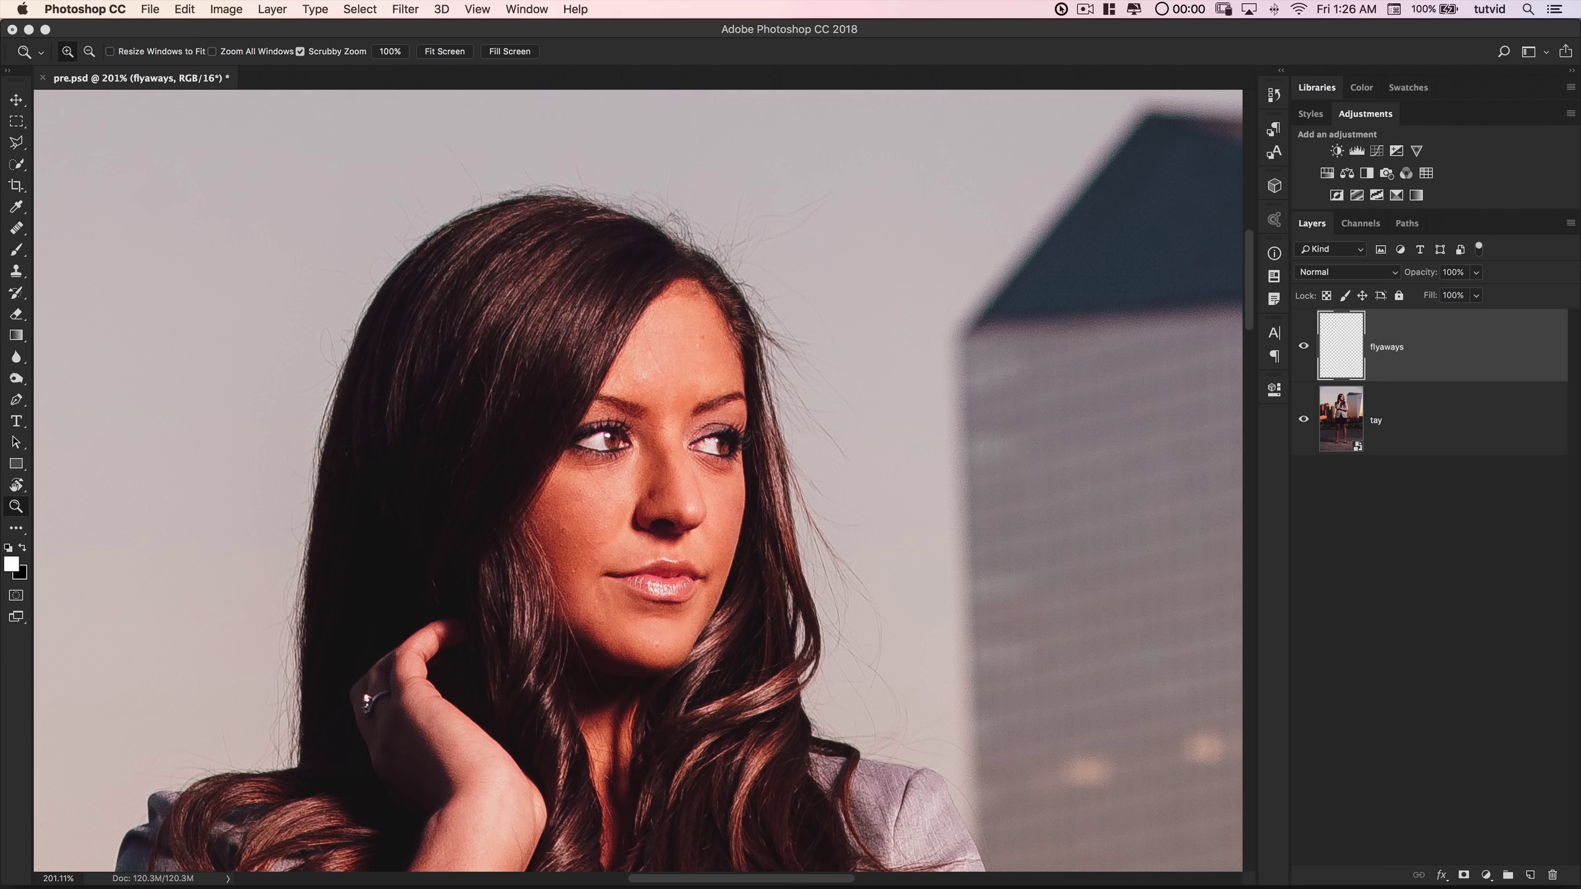
pyautogui.click(16, 228)
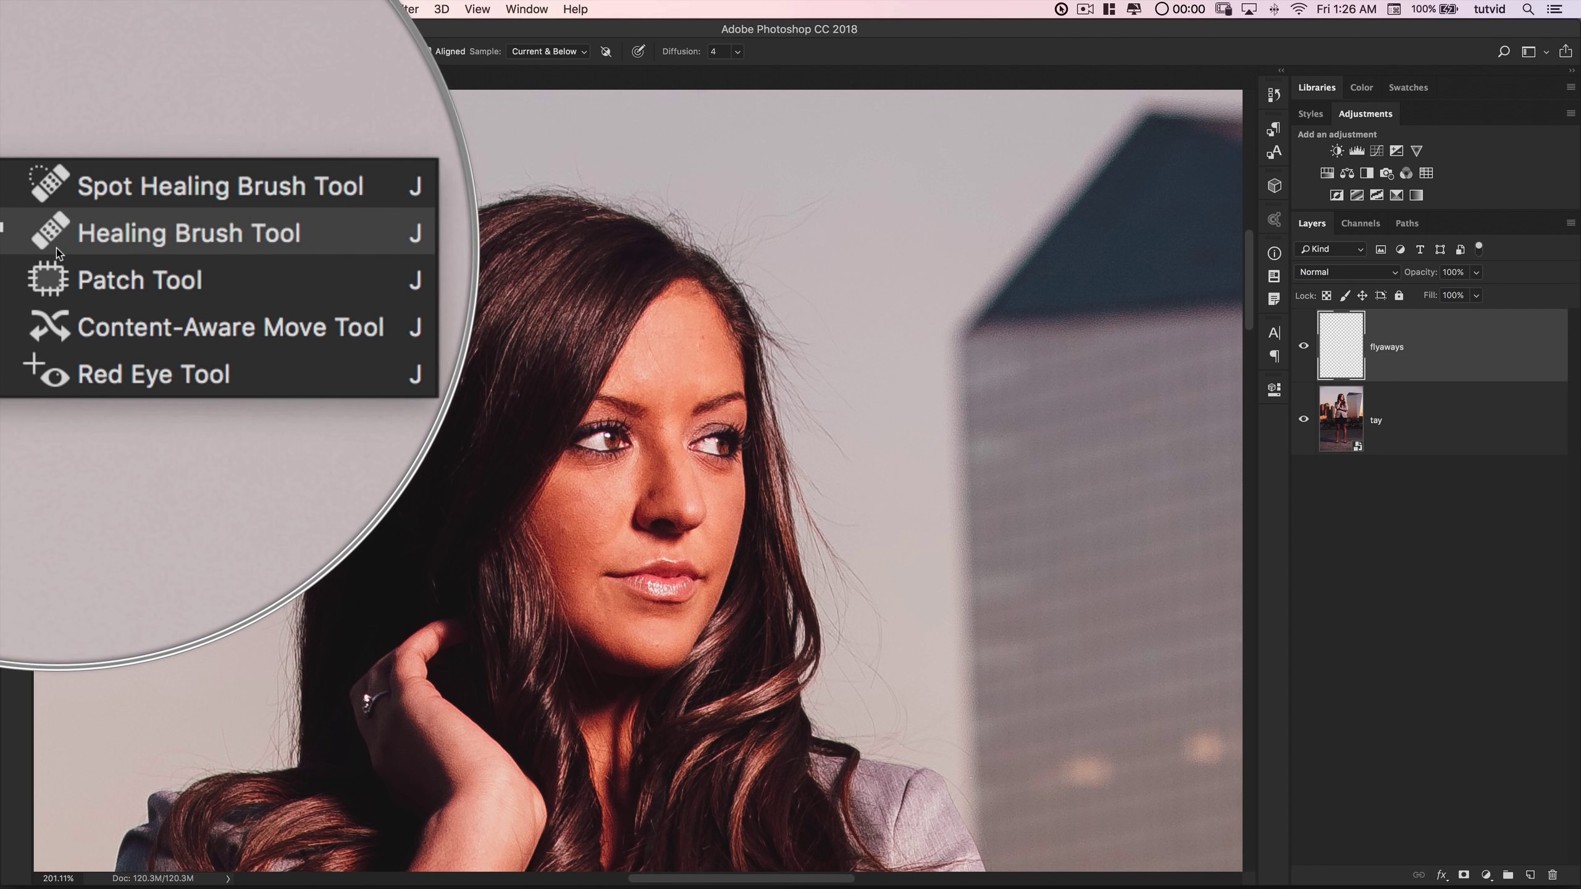
pyautogui.click(54, 247)
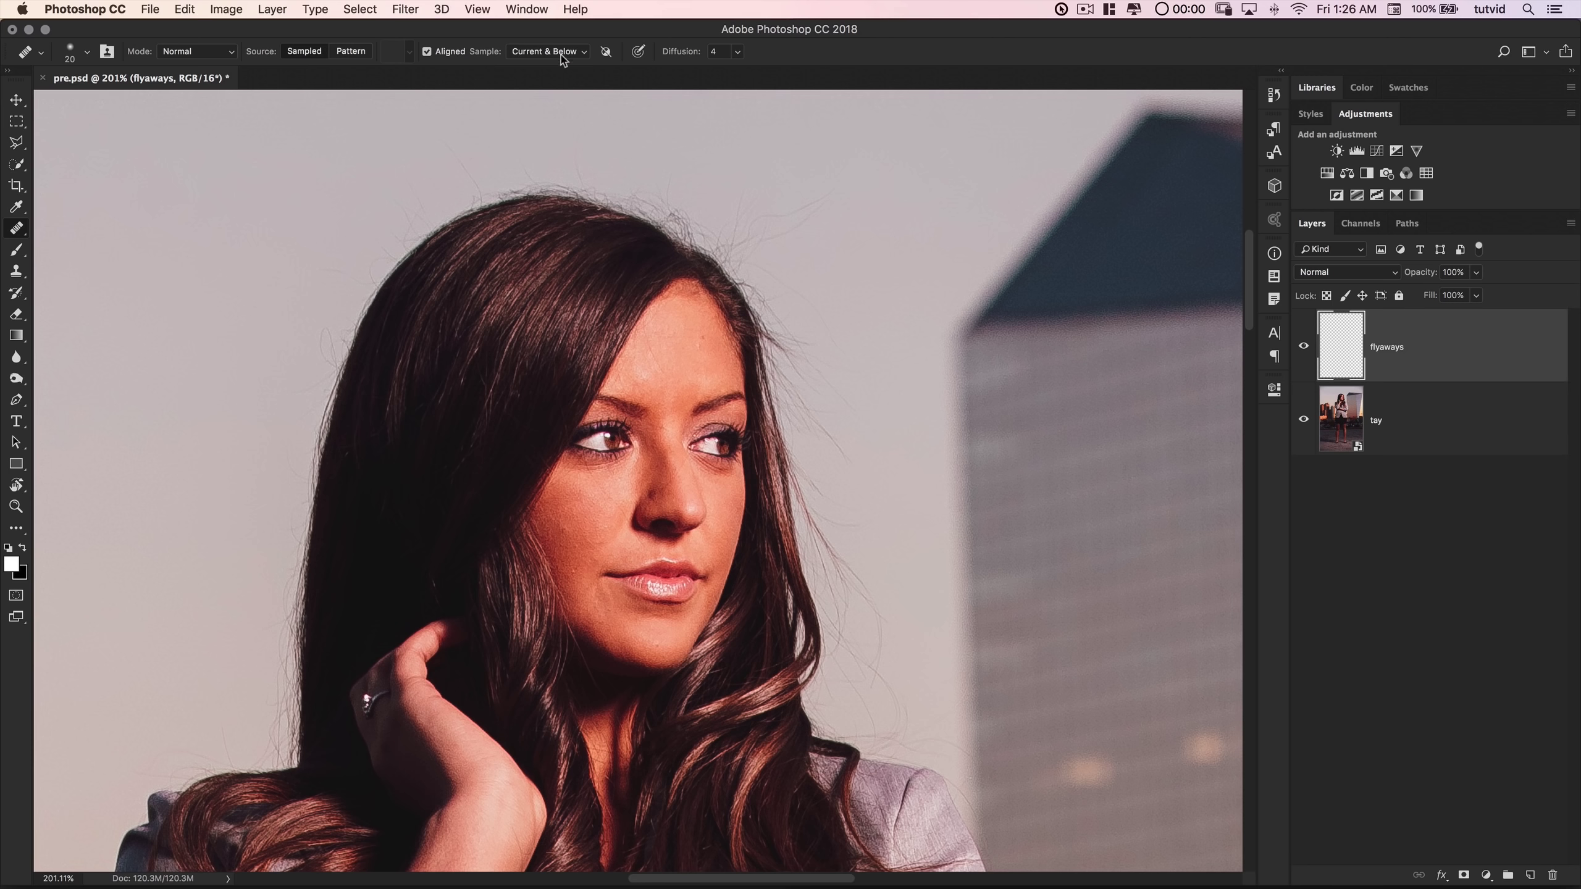
# - Configure the Healing Brush to sample Current & Below with diffusion 5 and Replace mode
pyautogui.click(543, 54)
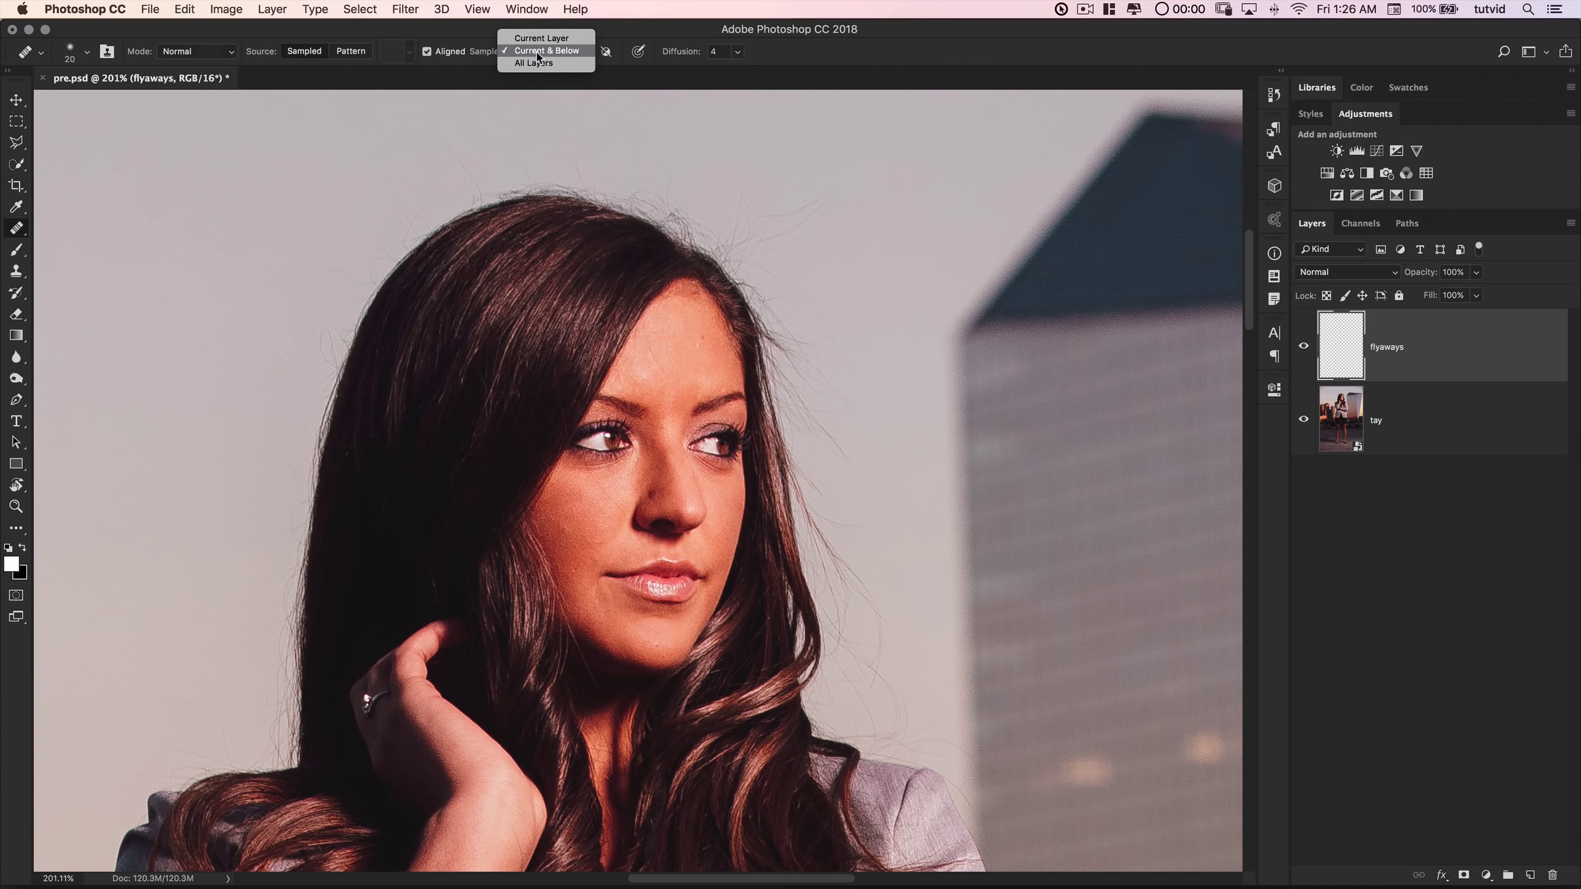
pyautogui.click(539, 51)
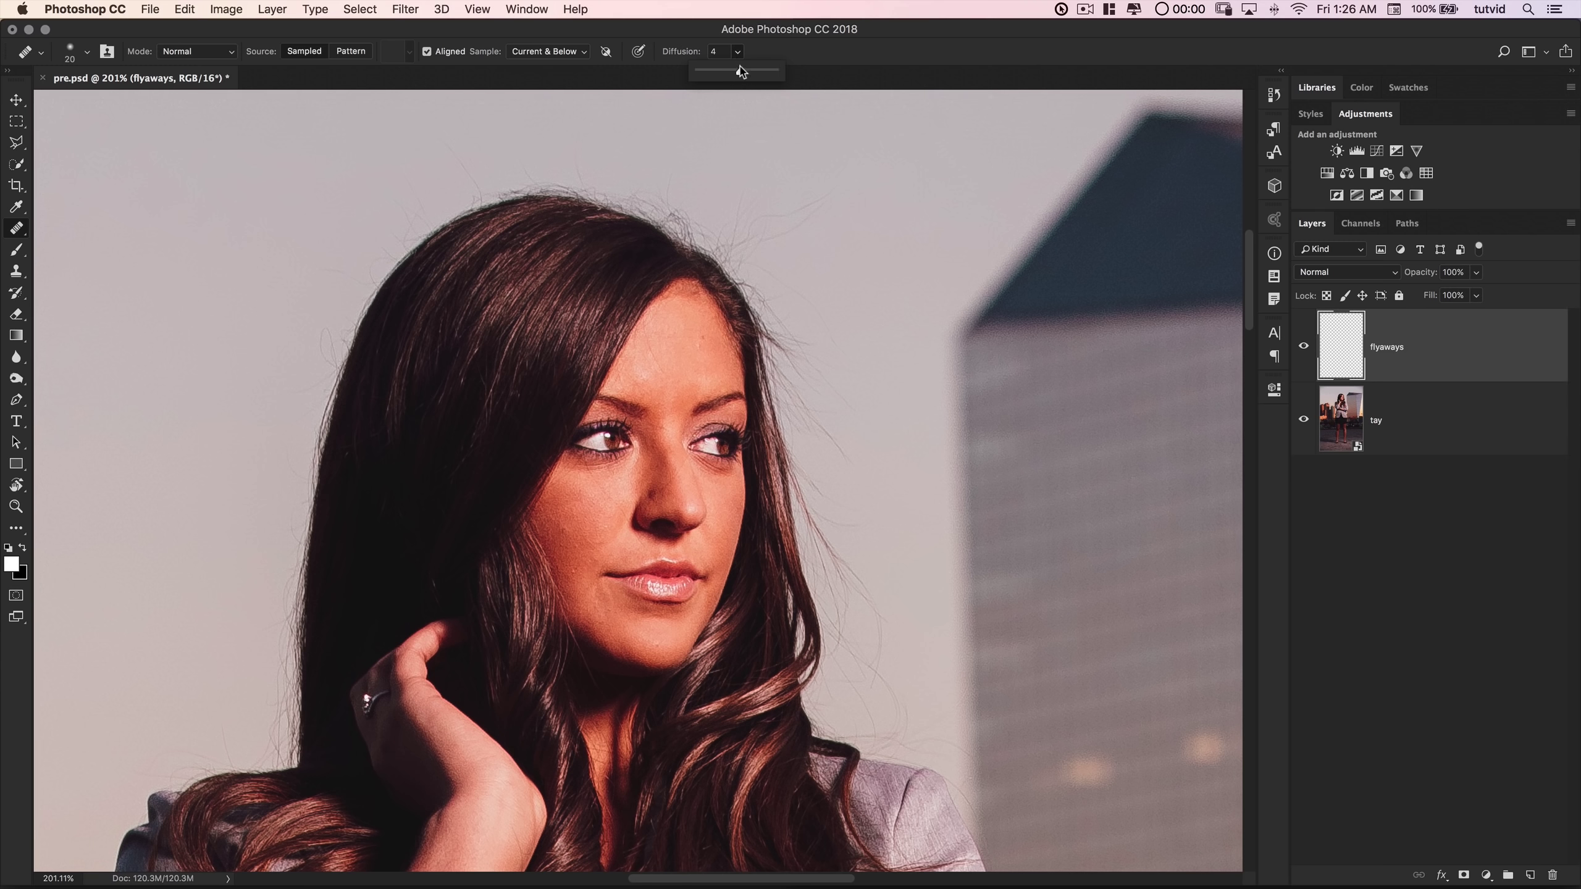
pyautogui.click(752, 72)
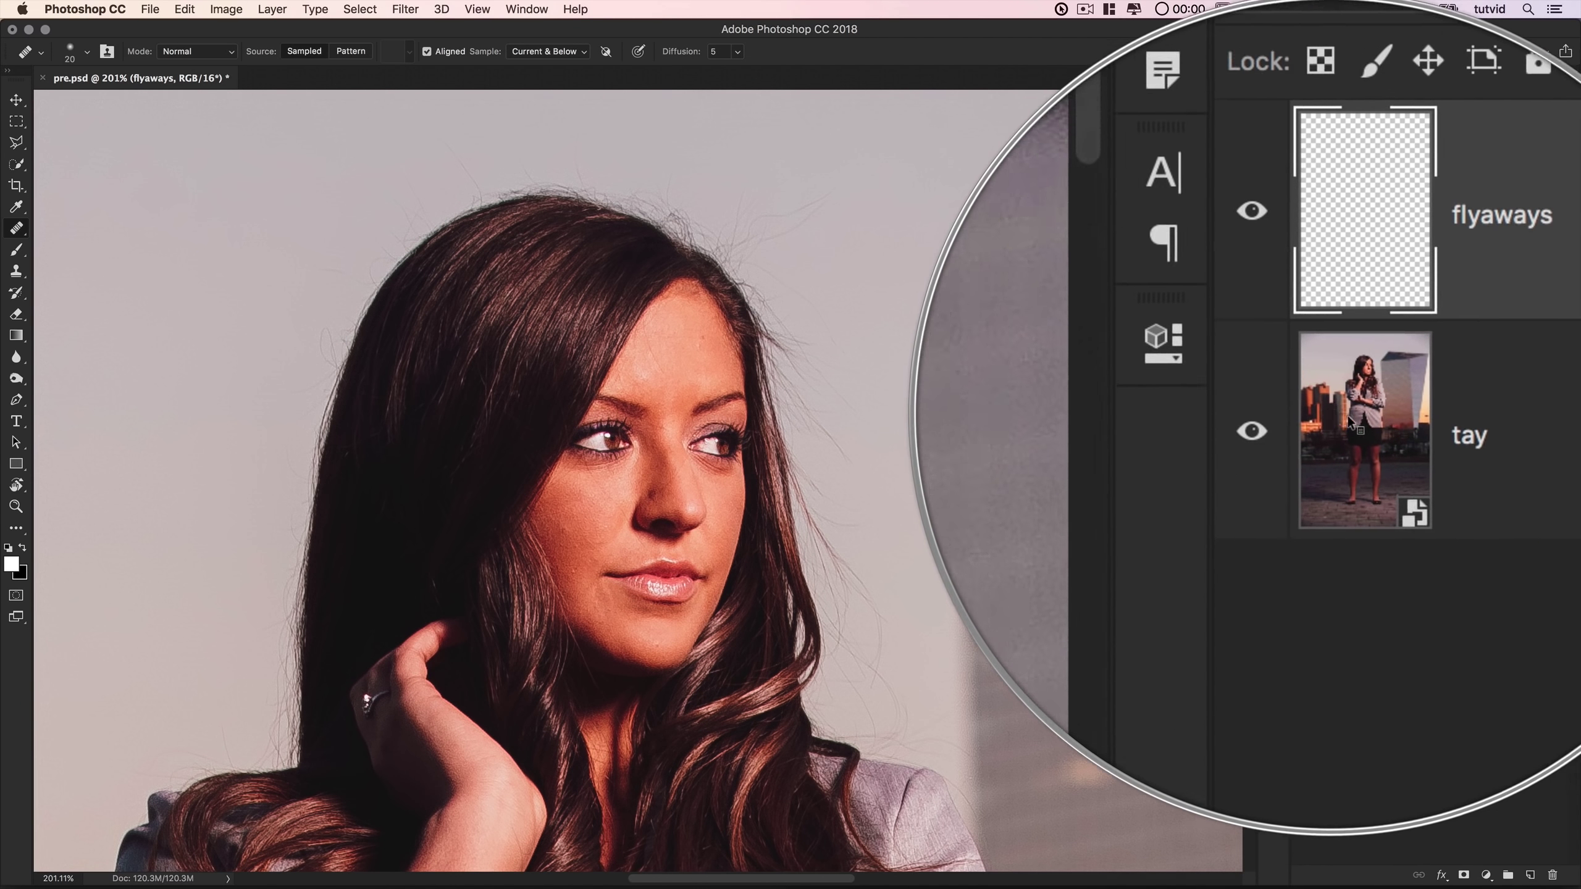
pyautogui.click(197, 53)
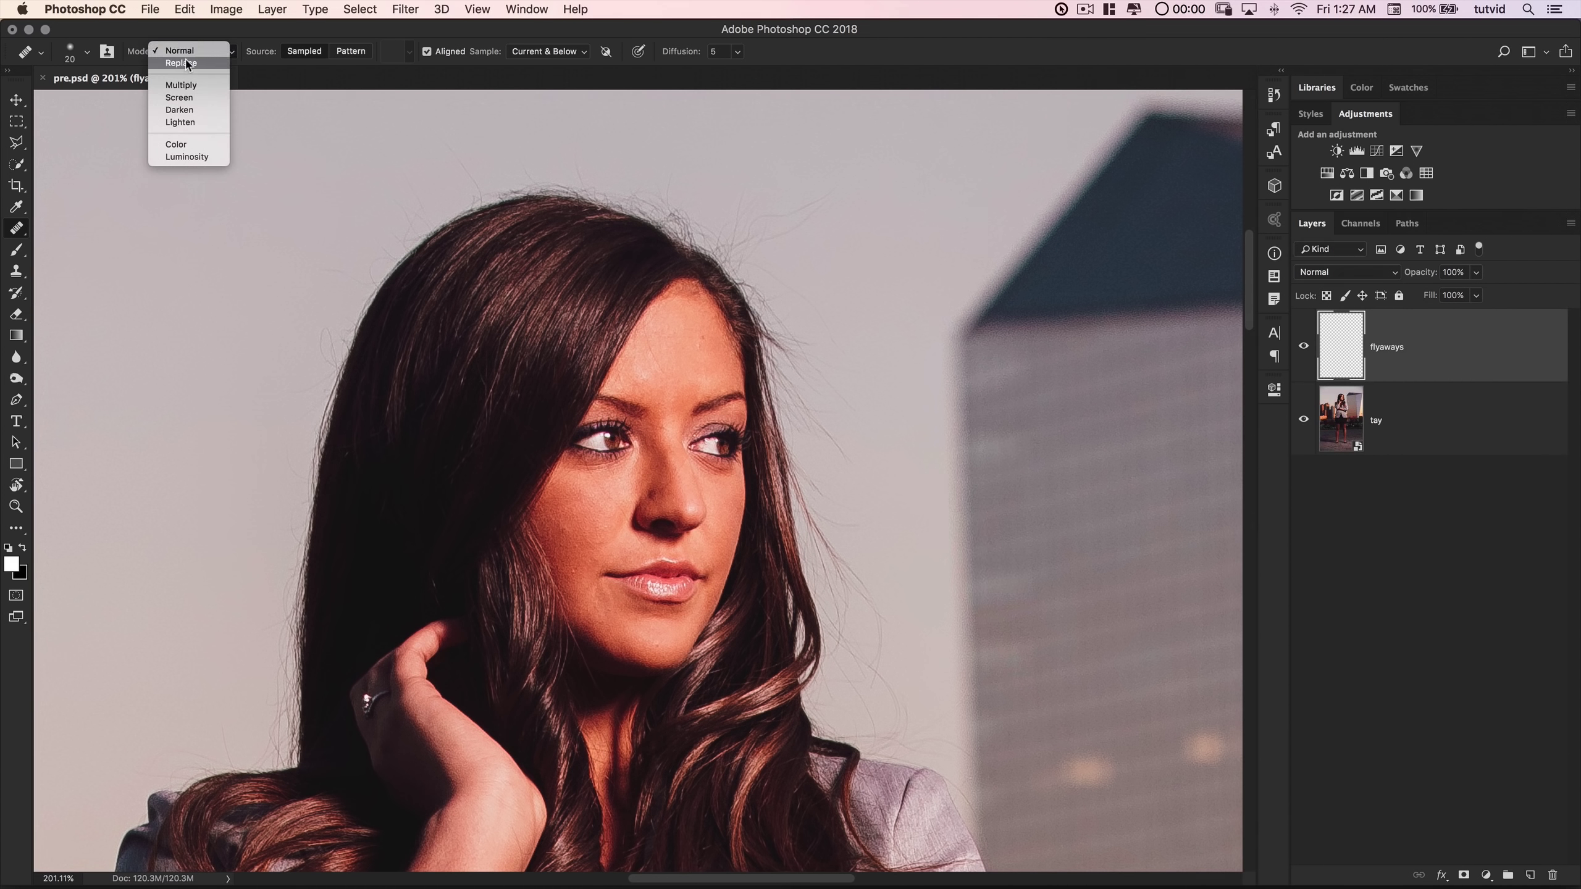
pyautogui.click(186, 63)
# - Sample clean sky and heal away the flyaway hairs above the curls on the shoulder beside the ringed hand
pyautogui.press('z')
pyautogui.click(330, 606)
pyautogui.click(293, 617)
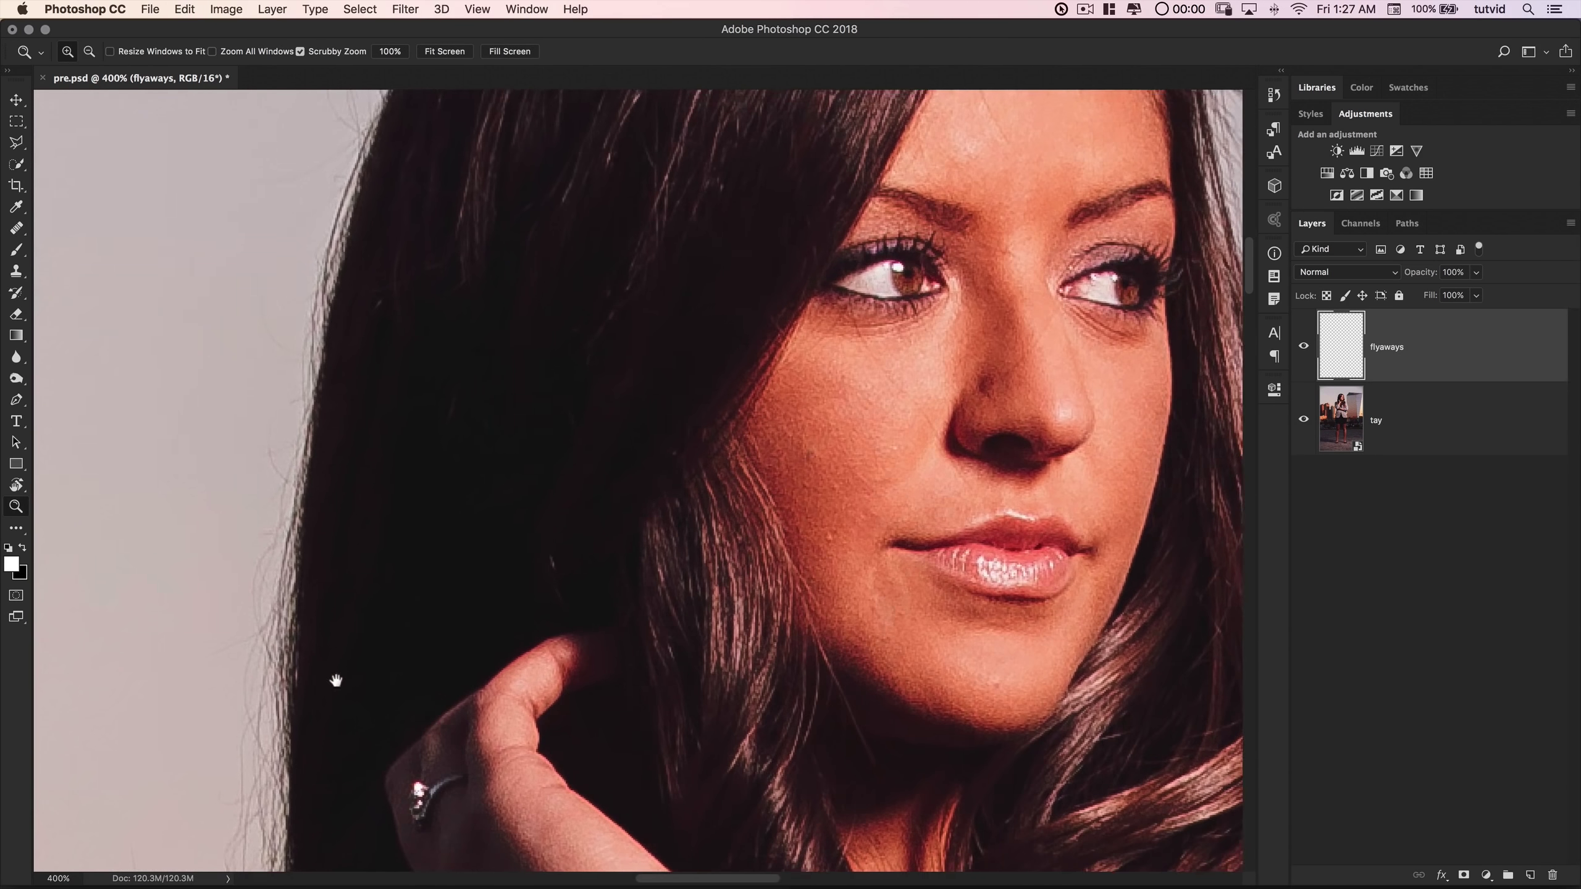
pyautogui.moveTo(336, 680); pyautogui.dragTo(735, 477)
pyautogui.click(648, 588)
pyautogui.moveTo(622, 599); pyautogui.dragTo(863, 426)
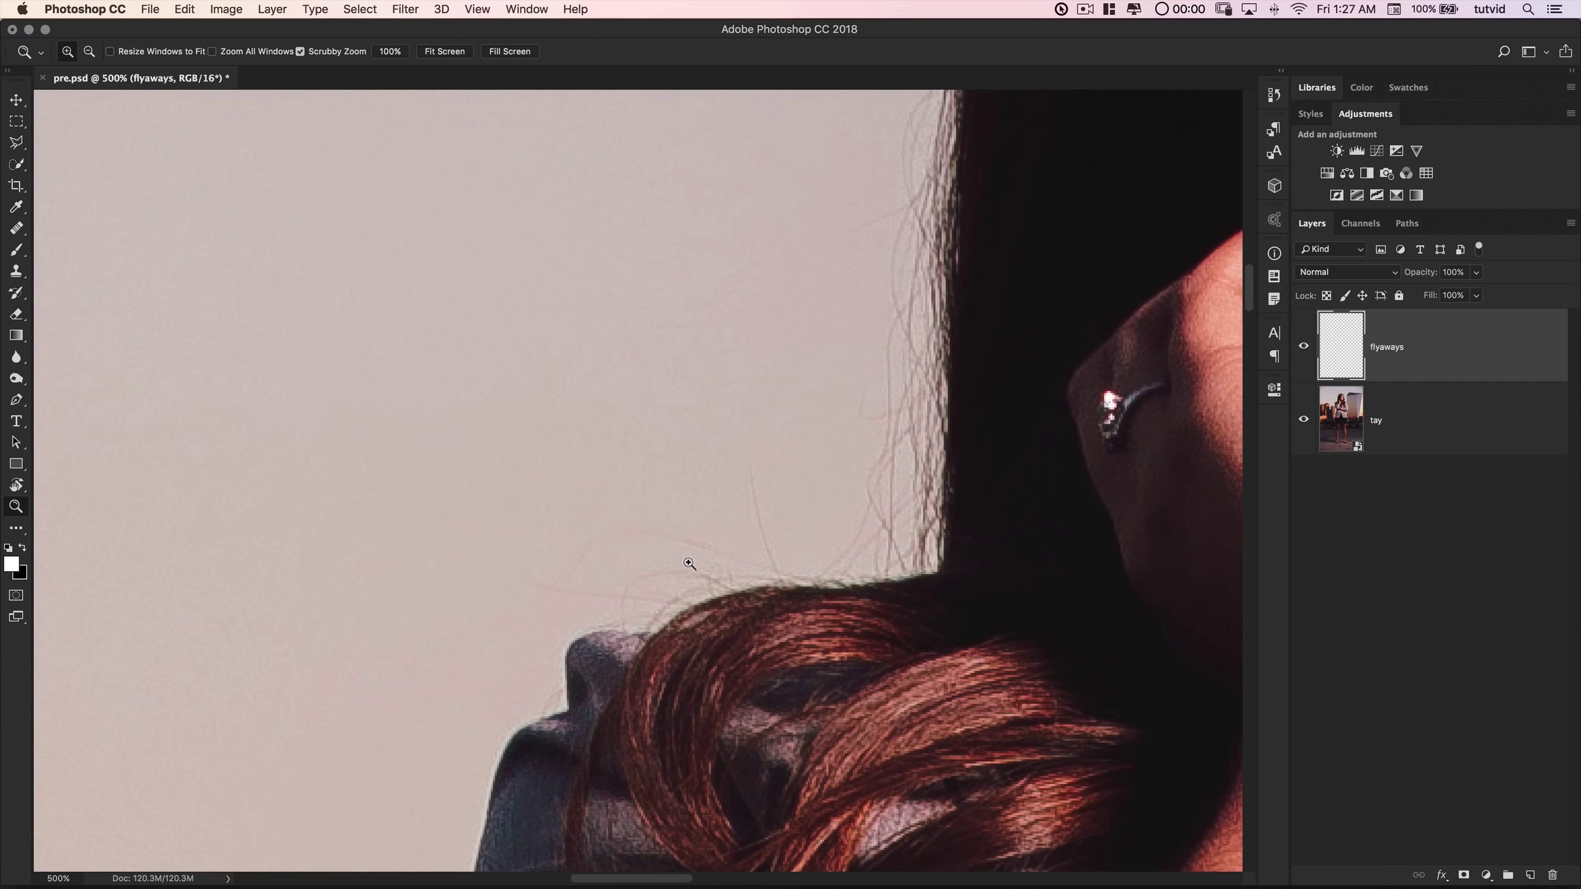
pyautogui.press('j')
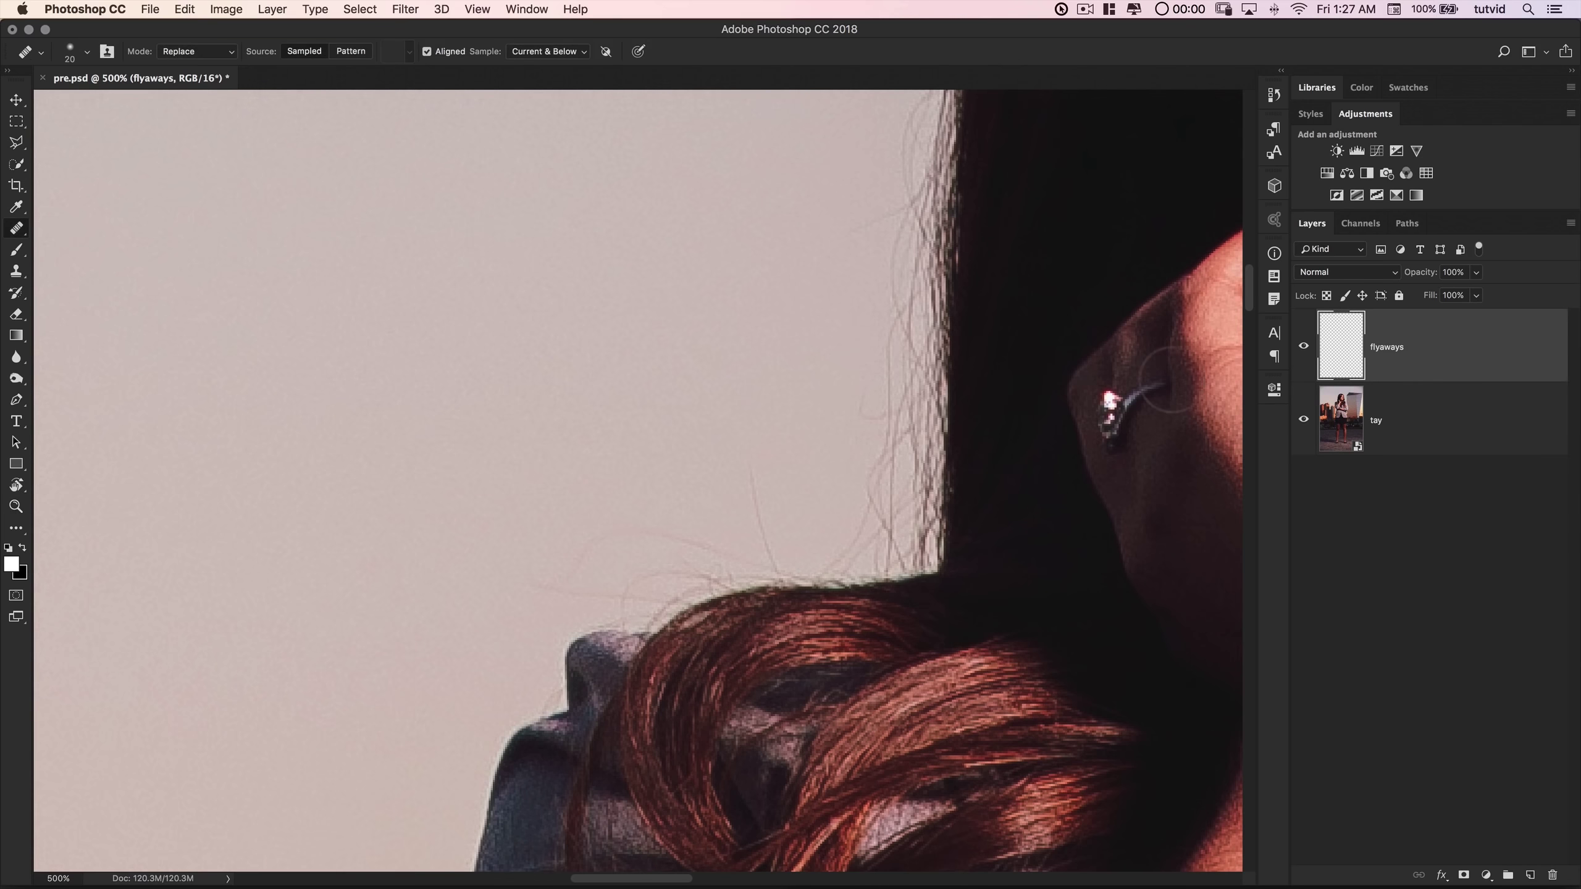
pyautogui.keyDown('alt'); pyautogui.click(520, 480); pyautogui.keyUp('alt')
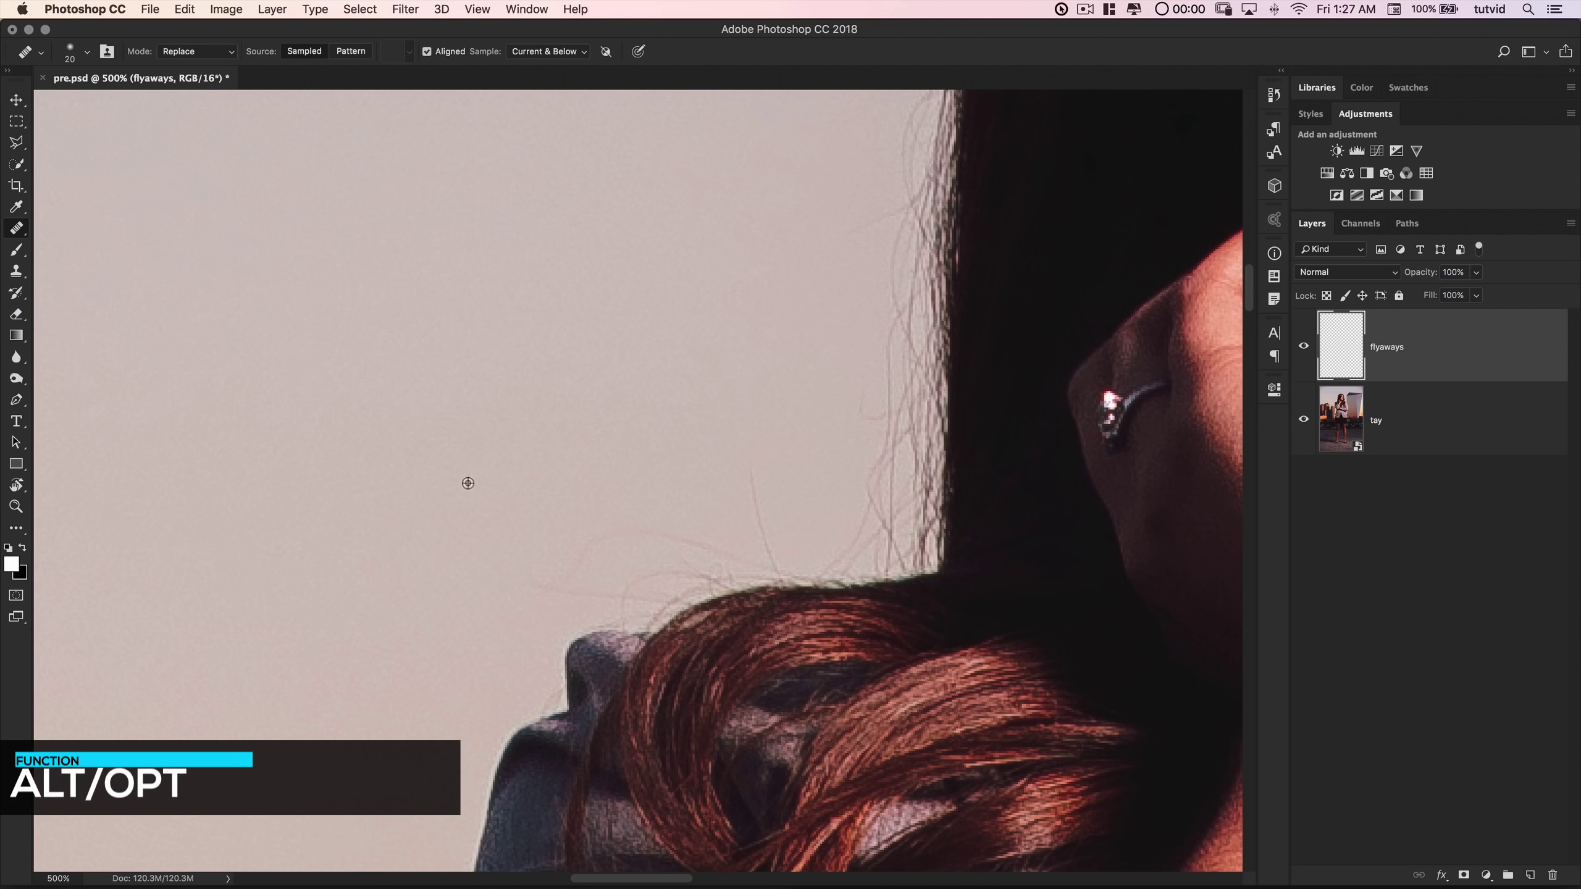
pyautogui.moveTo(591, 588); pyautogui.dragTo(649, 591)
pyautogui.keyDown('alt'); pyautogui.click(486, 524); pyautogui.keyUp('alt')
pyautogui.moveTo(589, 537)
pyautogui.mouseDown()
pyautogui.moveTo(700, 528)
pyautogui.moveTo(661, 585)
pyautogui.moveTo(734, 560)
pyautogui.moveTo(688, 554)
pyautogui.moveTo(766, 551)
pyautogui.moveTo(758, 504)
pyautogui.mouseUp()
pyautogui.keyDown('alt'); pyautogui.click(618, 488); pyautogui.keyUp('alt')
pyautogui.keyDown('alt'); pyautogui.click(652, 498); pyautogui.keyUp('alt')
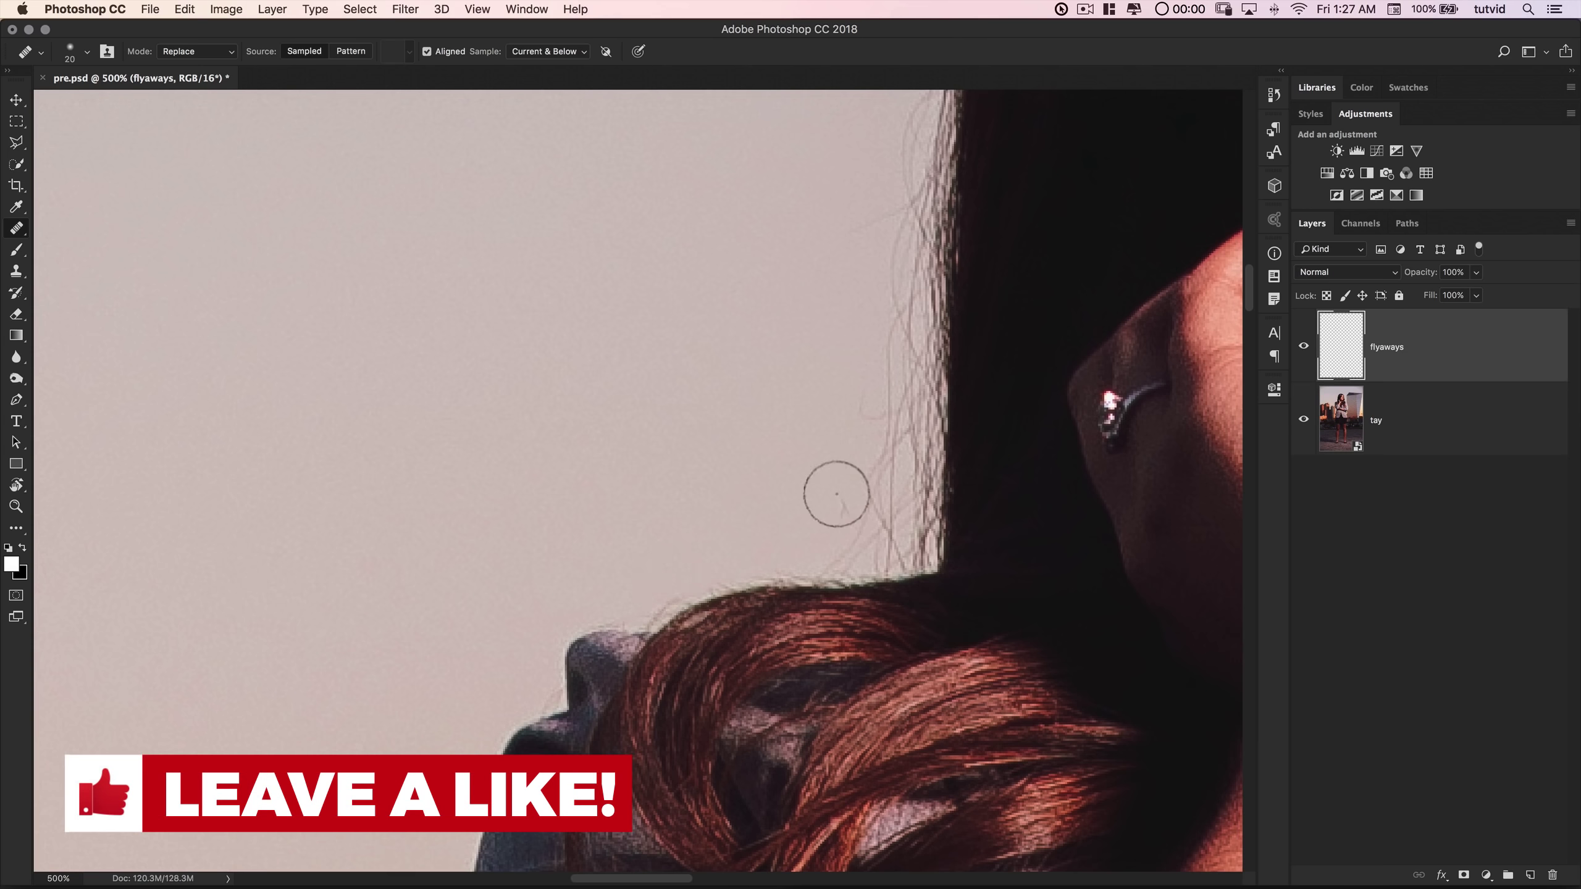
# - Heal out the loose strands against the sky where the long straight hair meets the shoulder curls
pyautogui.moveTo(729, 498); pyautogui.dragTo(611, 516)
pyautogui.click(702, 519)
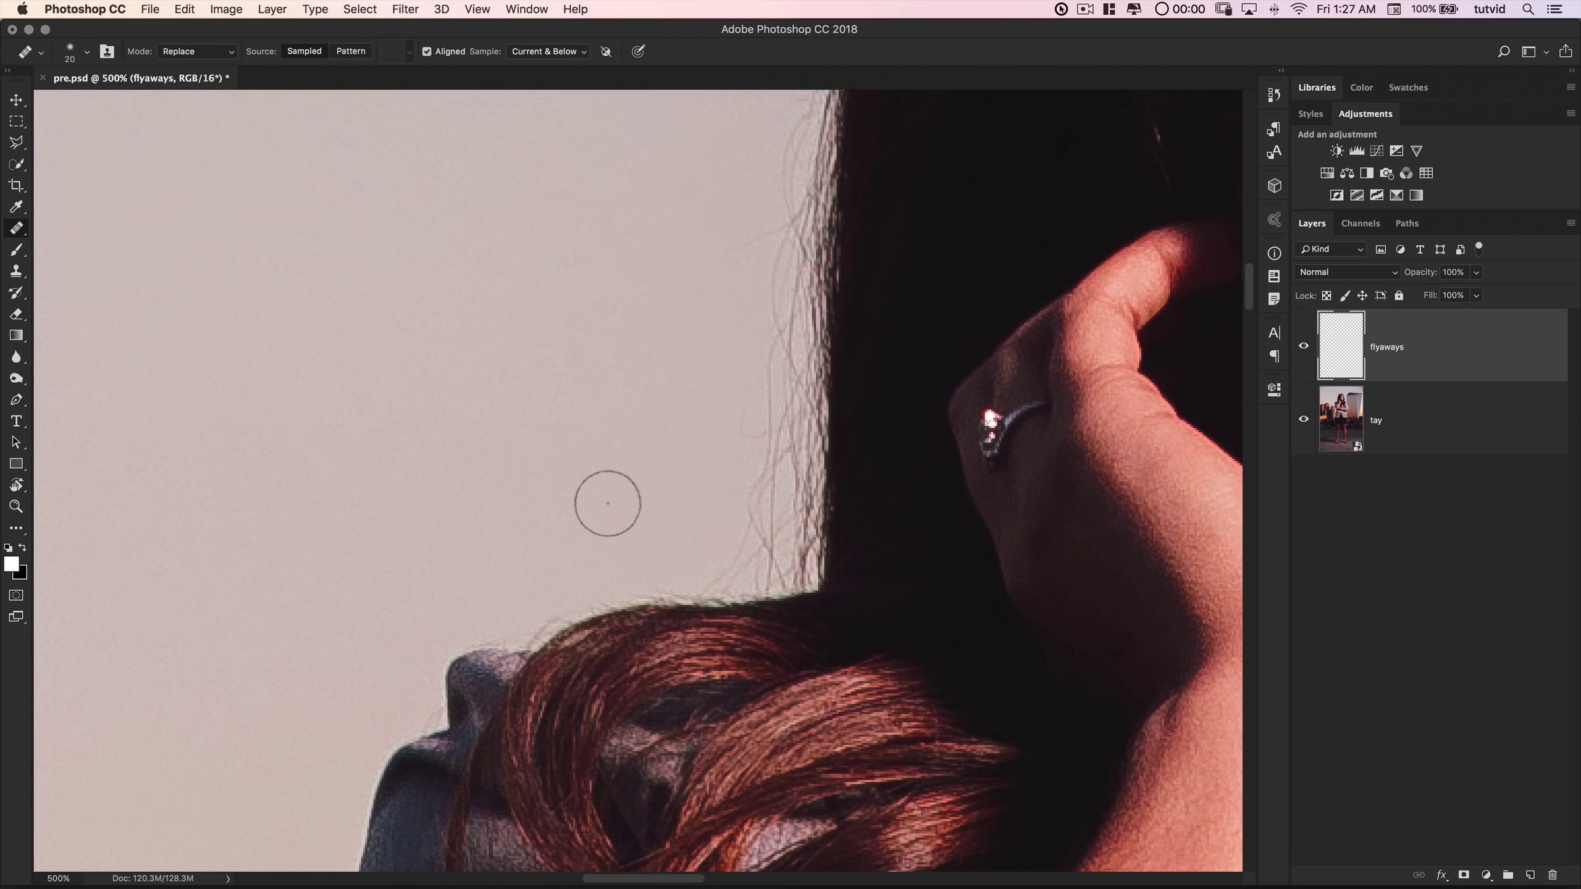
pyautogui.moveTo(734, 576)
pyautogui.mouseDown()
pyautogui.moveTo(727, 565)
pyautogui.moveTo(748, 547)
pyautogui.moveTo(759, 565)
pyautogui.moveTo(768, 534)
pyautogui.moveTo(734, 444)
pyautogui.moveTo(769, 395)
pyautogui.moveTo(754, 557)
pyautogui.moveTo(769, 367)
pyautogui.moveTo(769, 547)
pyautogui.mouseUp()
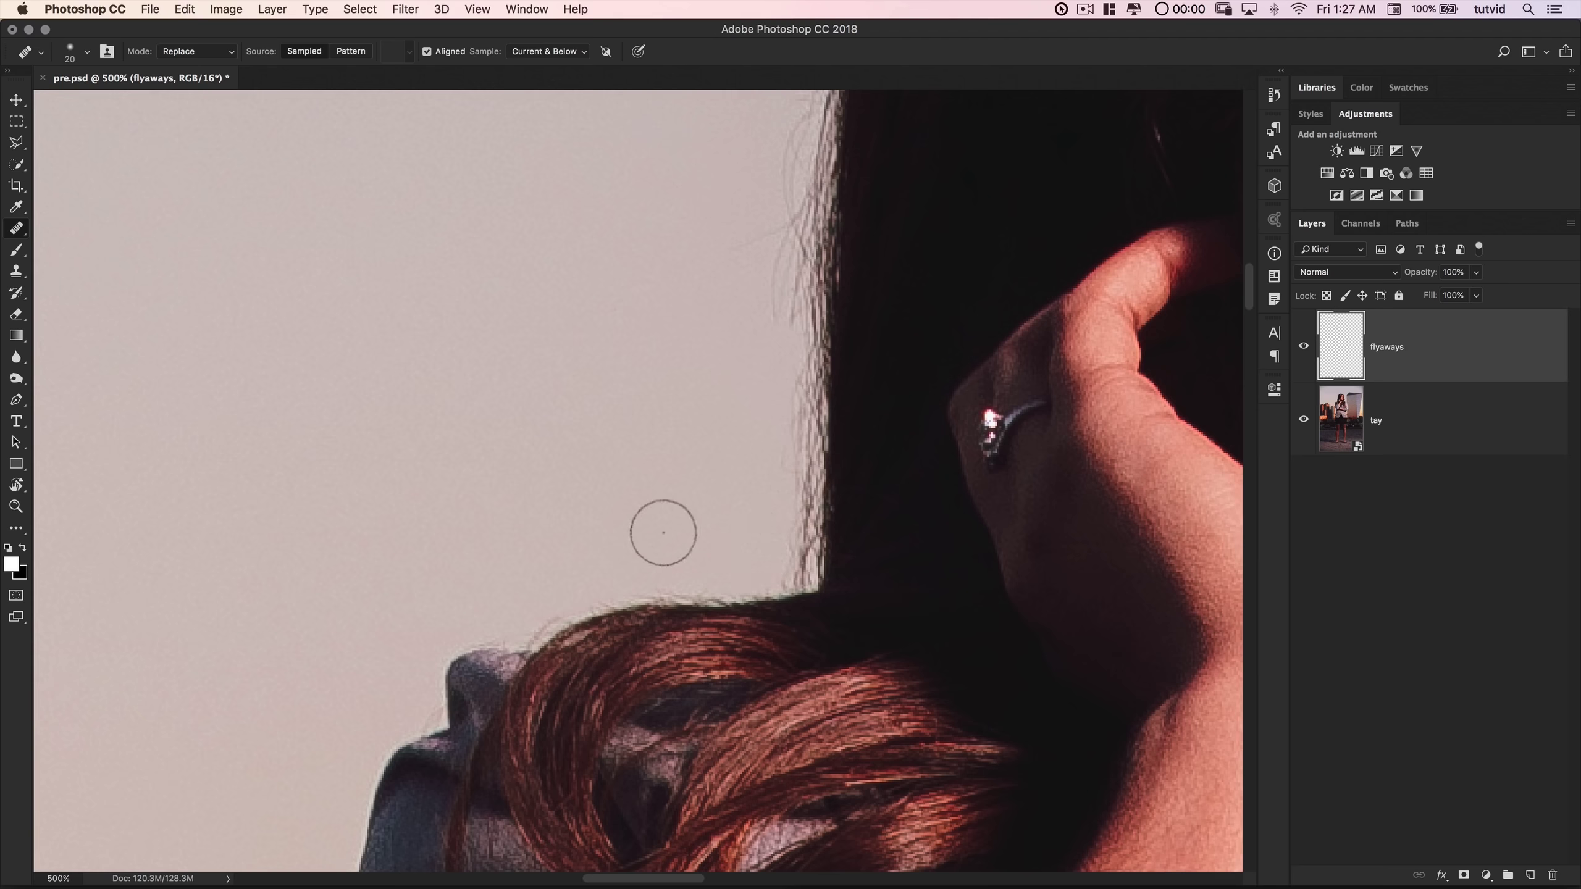
# - Review the retouched hair edge at 100%, then check the Healing Brush's size and hardness settings up close
pyautogui.press('super+1')
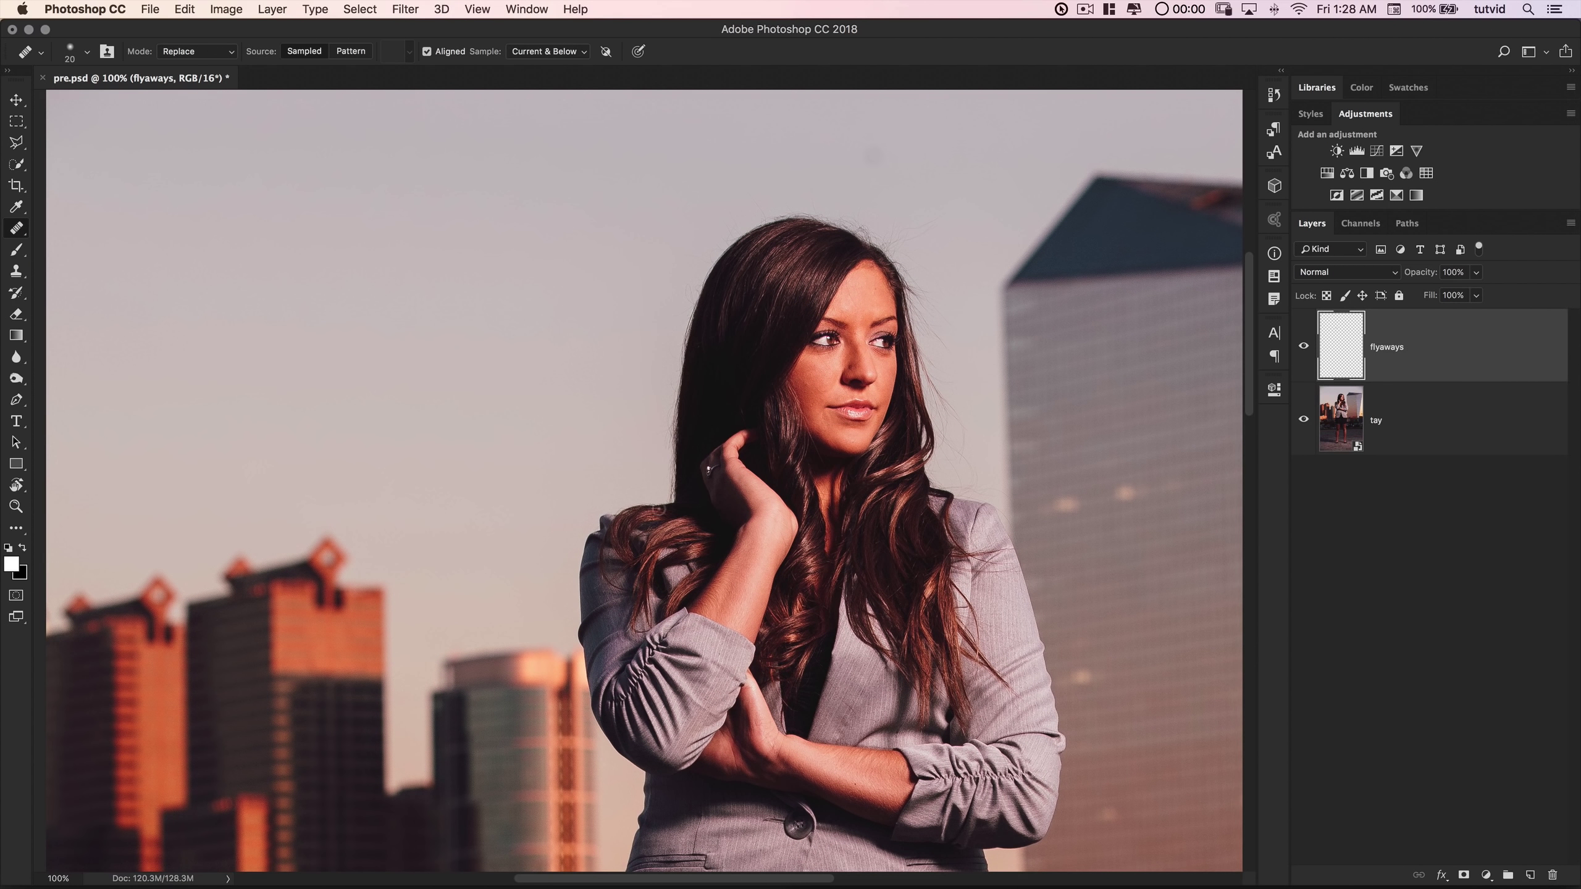
pyautogui.press('z')
pyautogui.moveTo(669, 494); pyautogui.dragTo(675, 491)
pyautogui.moveTo(659, 499); pyautogui.dragTo(713, 493)
pyautogui.press('j')
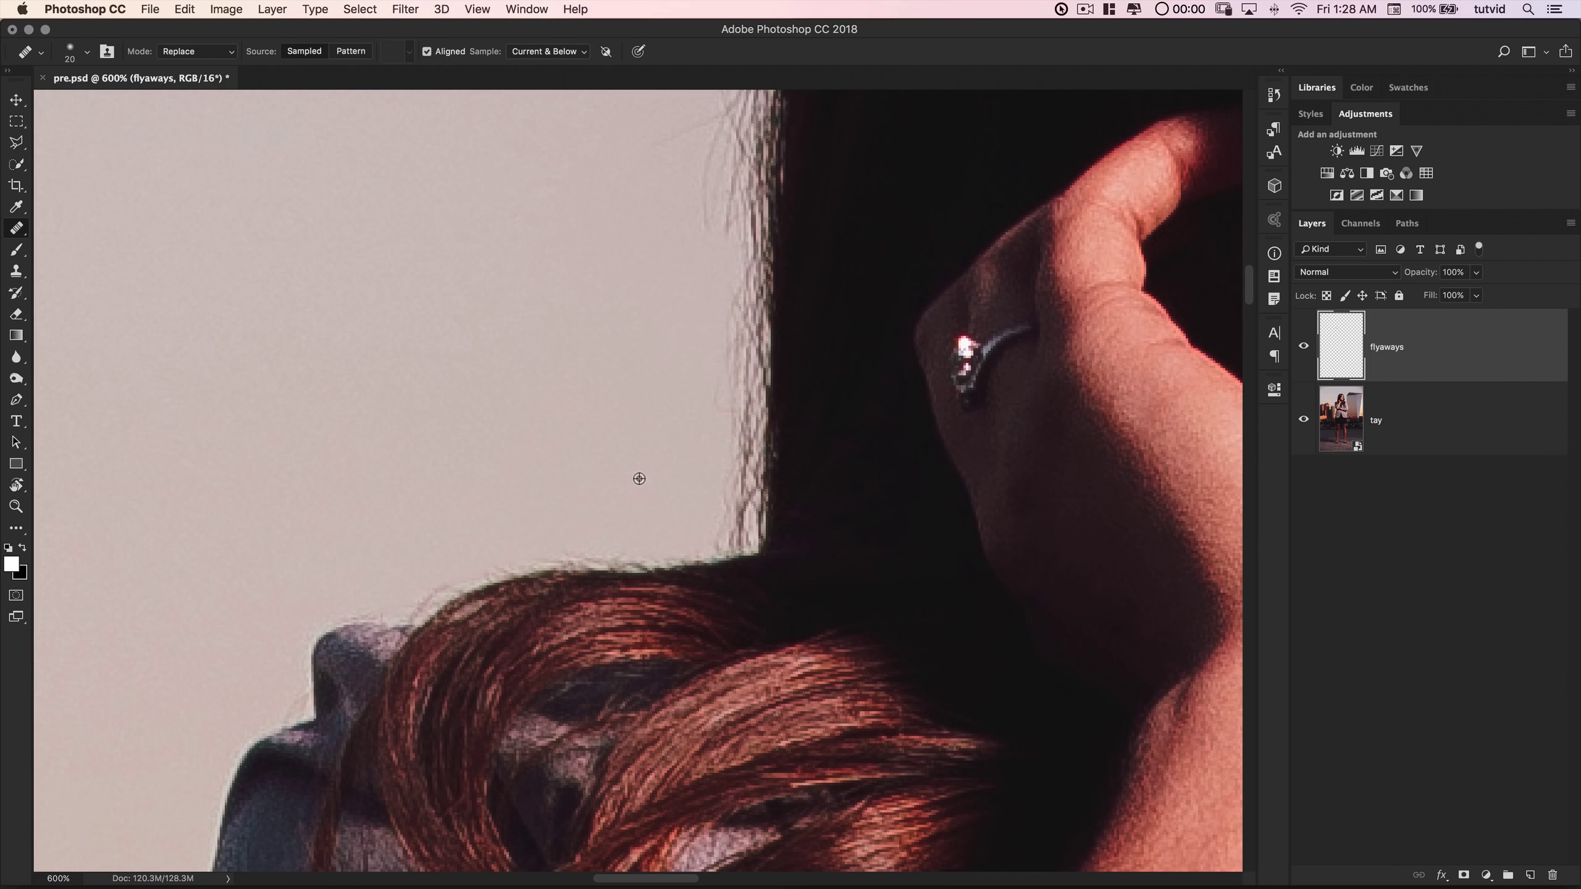
pyautogui.rightClick(638, 440)
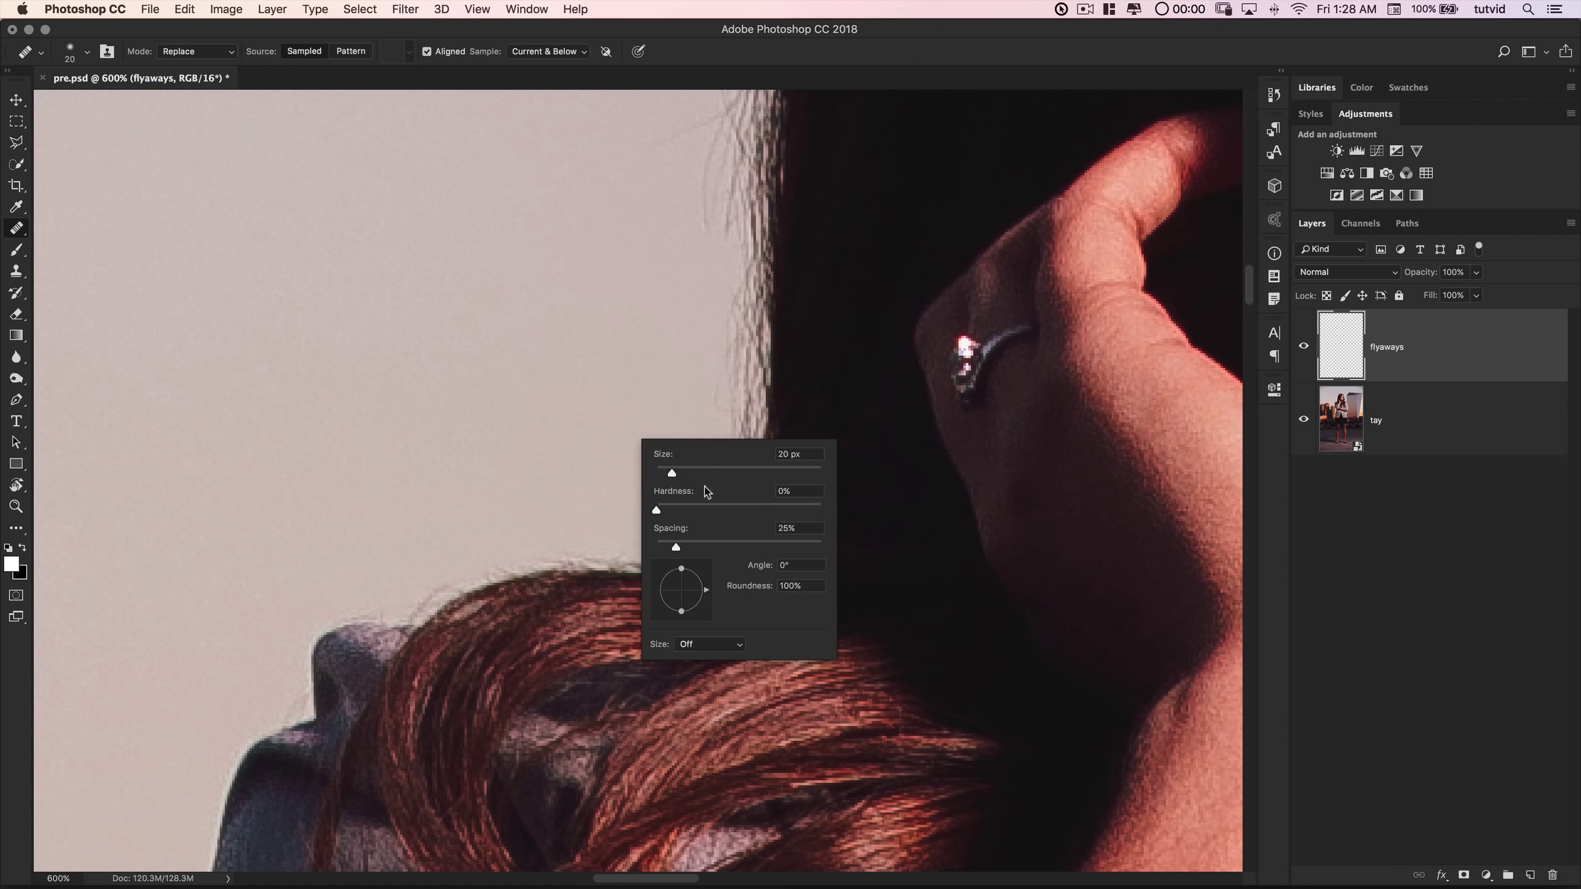
pyautogui.press('Return')
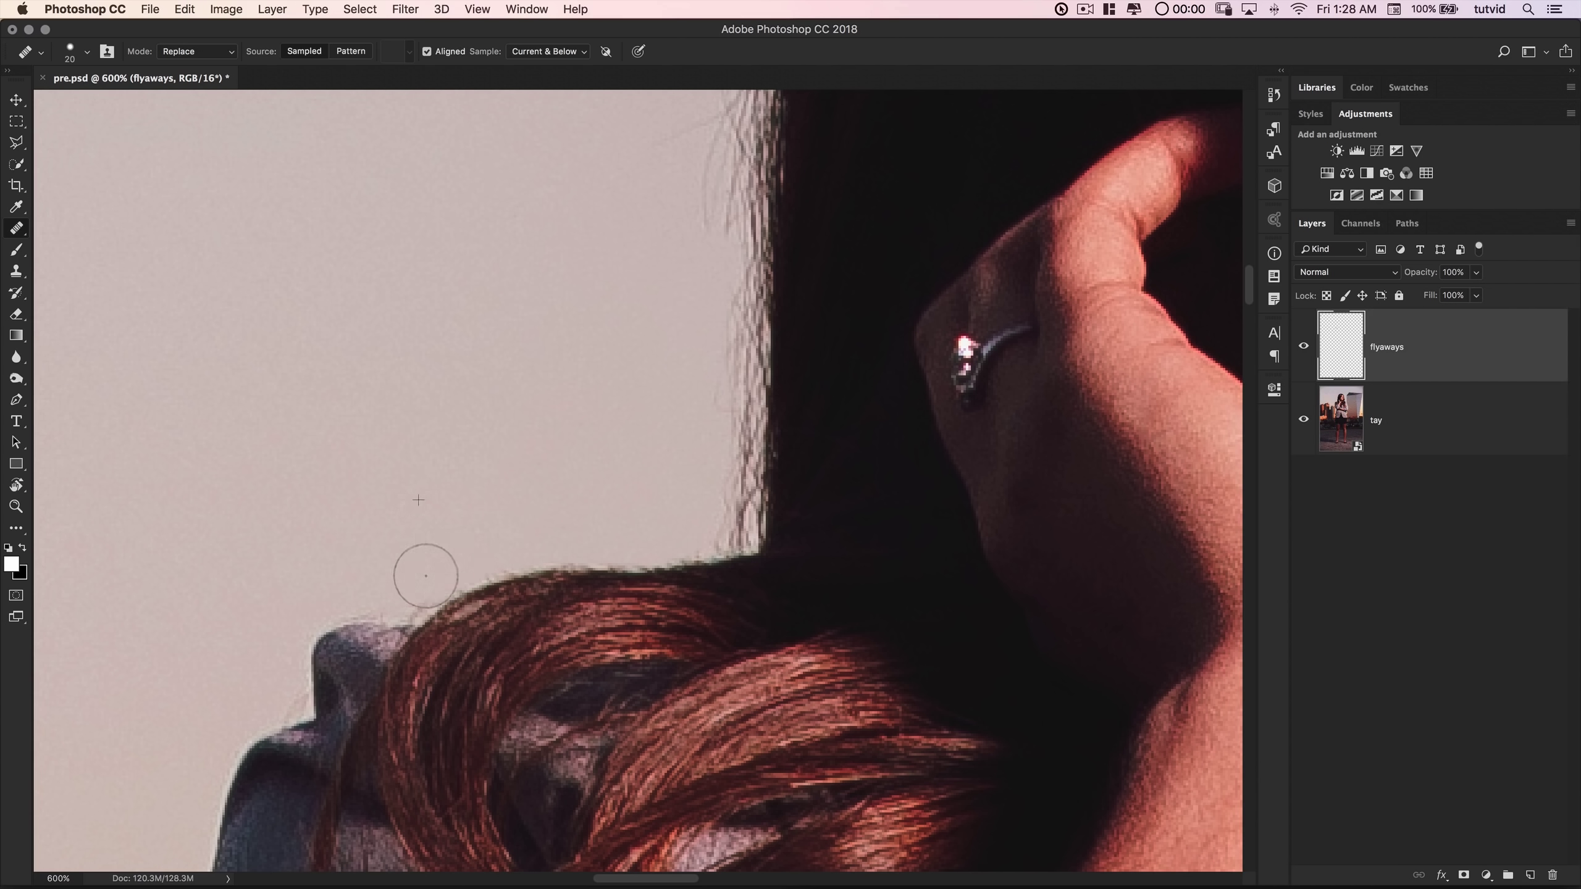
# - Resample the sky and heal the stray hairs upward along the outer hair edge beside the ringed hand
pyautogui.keyDown('alt'); pyautogui.click(680, 517); pyautogui.keyUp('alt')
pyautogui.moveTo(718, 529)
pyautogui.mouseDown()
pyautogui.moveTo(702, 505)
pyautogui.moveTo(716, 505)
pyautogui.moveTo(707, 385)
pyautogui.mouseUp()
pyautogui.moveTo(674, 300); pyautogui.dragTo(547, 529)
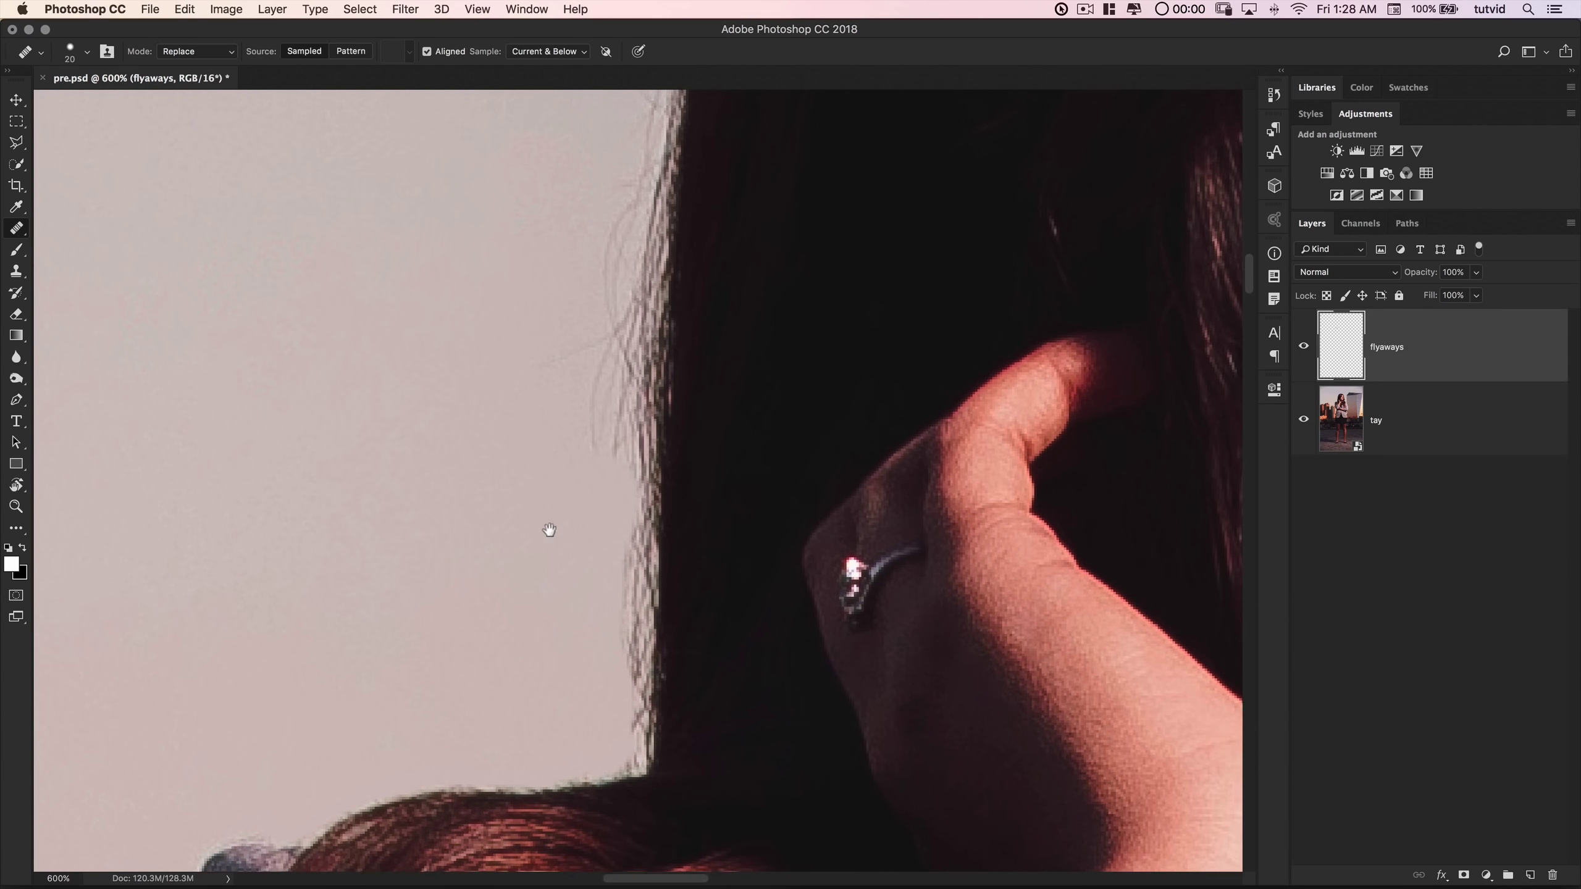
pyautogui.moveTo(580, 421)
pyautogui.mouseDown()
pyautogui.moveTo(593, 470)
pyautogui.moveTo(604, 272)
pyautogui.moveTo(603, 417)
pyautogui.mouseUp()
pyautogui.moveTo(580, 300); pyautogui.dragTo(512, 544)
pyautogui.moveTo(554, 448)
pyautogui.mouseDown()
pyautogui.moveTo(550, 307)
pyautogui.moveTo(570, 217)
pyautogui.moveTo(519, 536)
pyautogui.mouseUp()
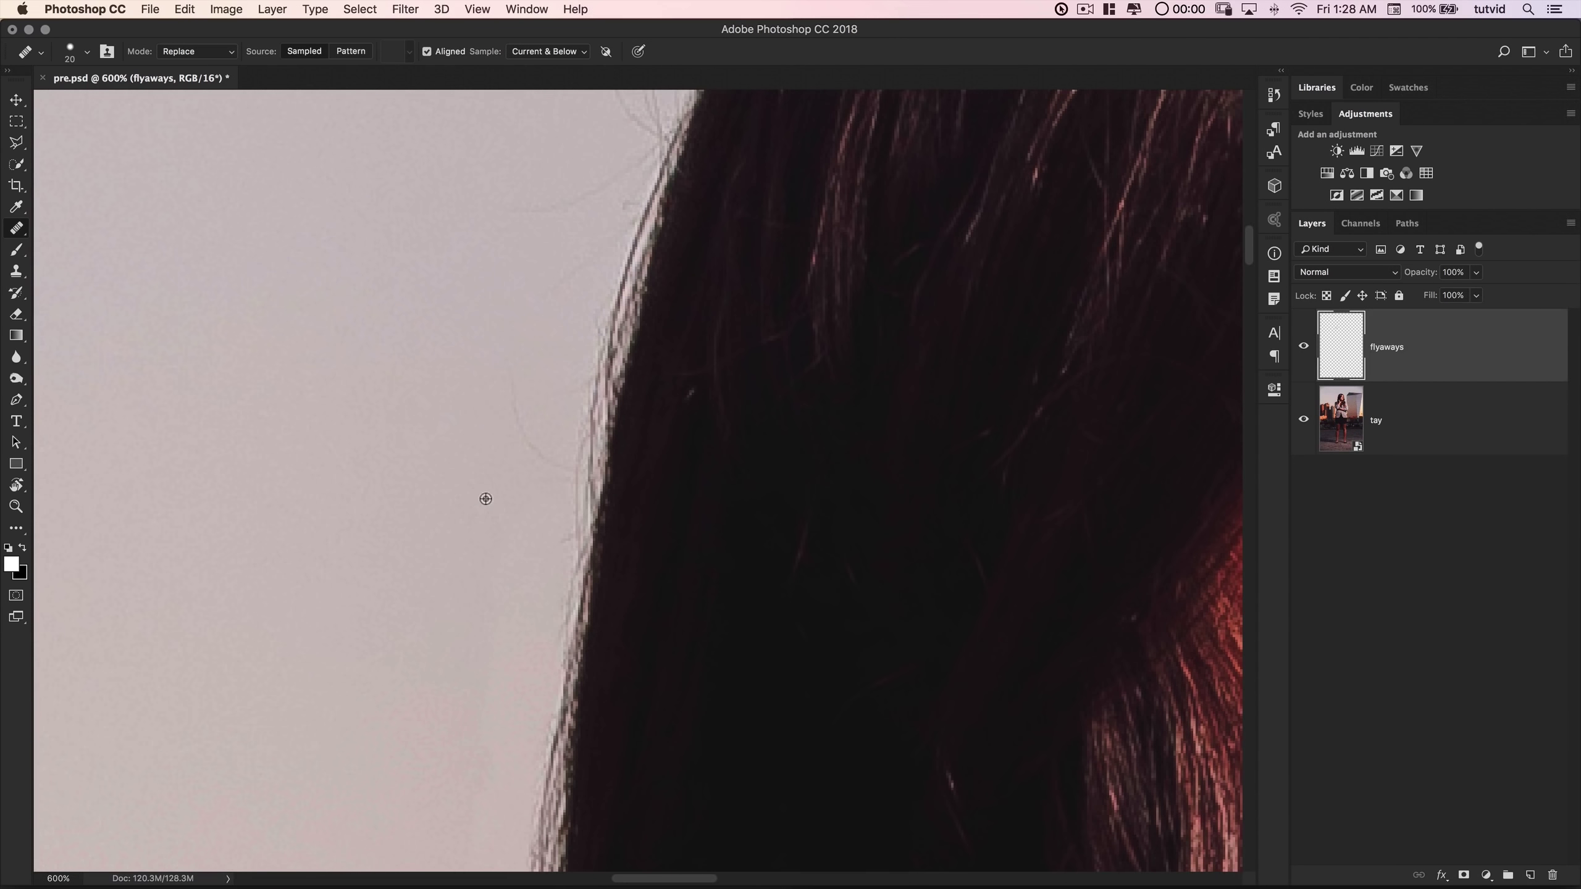
# - Heal away the flyaway hairs against the sky along the rounded crown of the head
pyautogui.scroll(5, 562, 298)
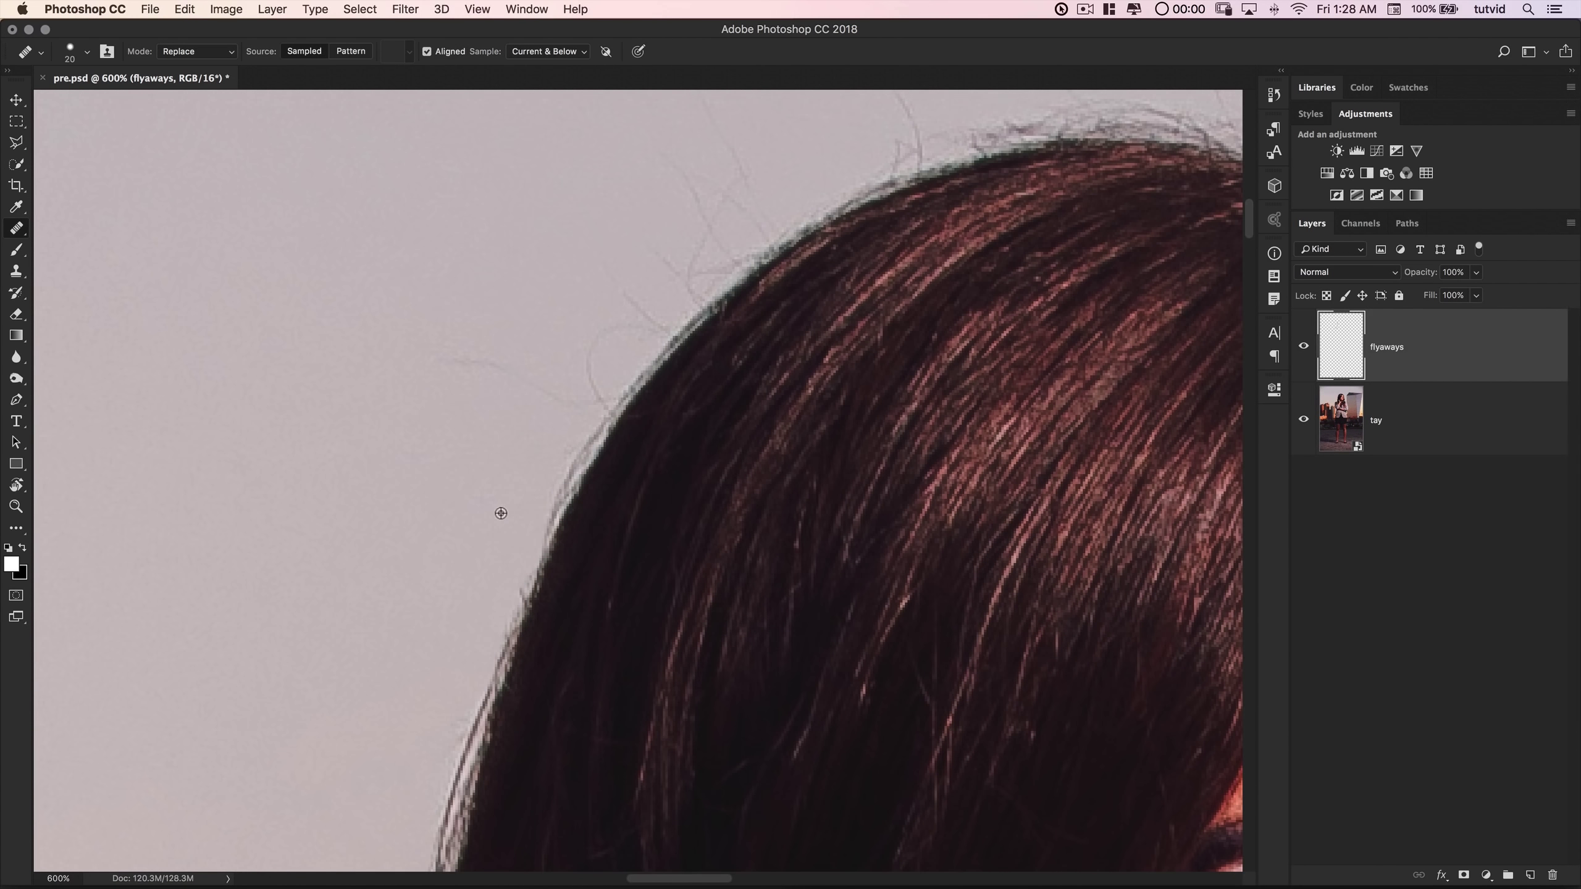
pyautogui.scroll(3, 554, 423)
pyautogui.moveTo(668, 424); pyautogui.dragTo(576, 343)
pyautogui.moveTo(822, 324)
pyautogui.mouseDown()
pyautogui.moveTo(730, 173)
pyautogui.moveTo(415, 325)
pyautogui.mouseUp()
pyautogui.moveTo(647, 449); pyautogui.dragTo(636, 367)
pyautogui.moveTo(703, 431); pyautogui.dragTo(813, 289)
pyautogui.hscroll(10, 685, 330)
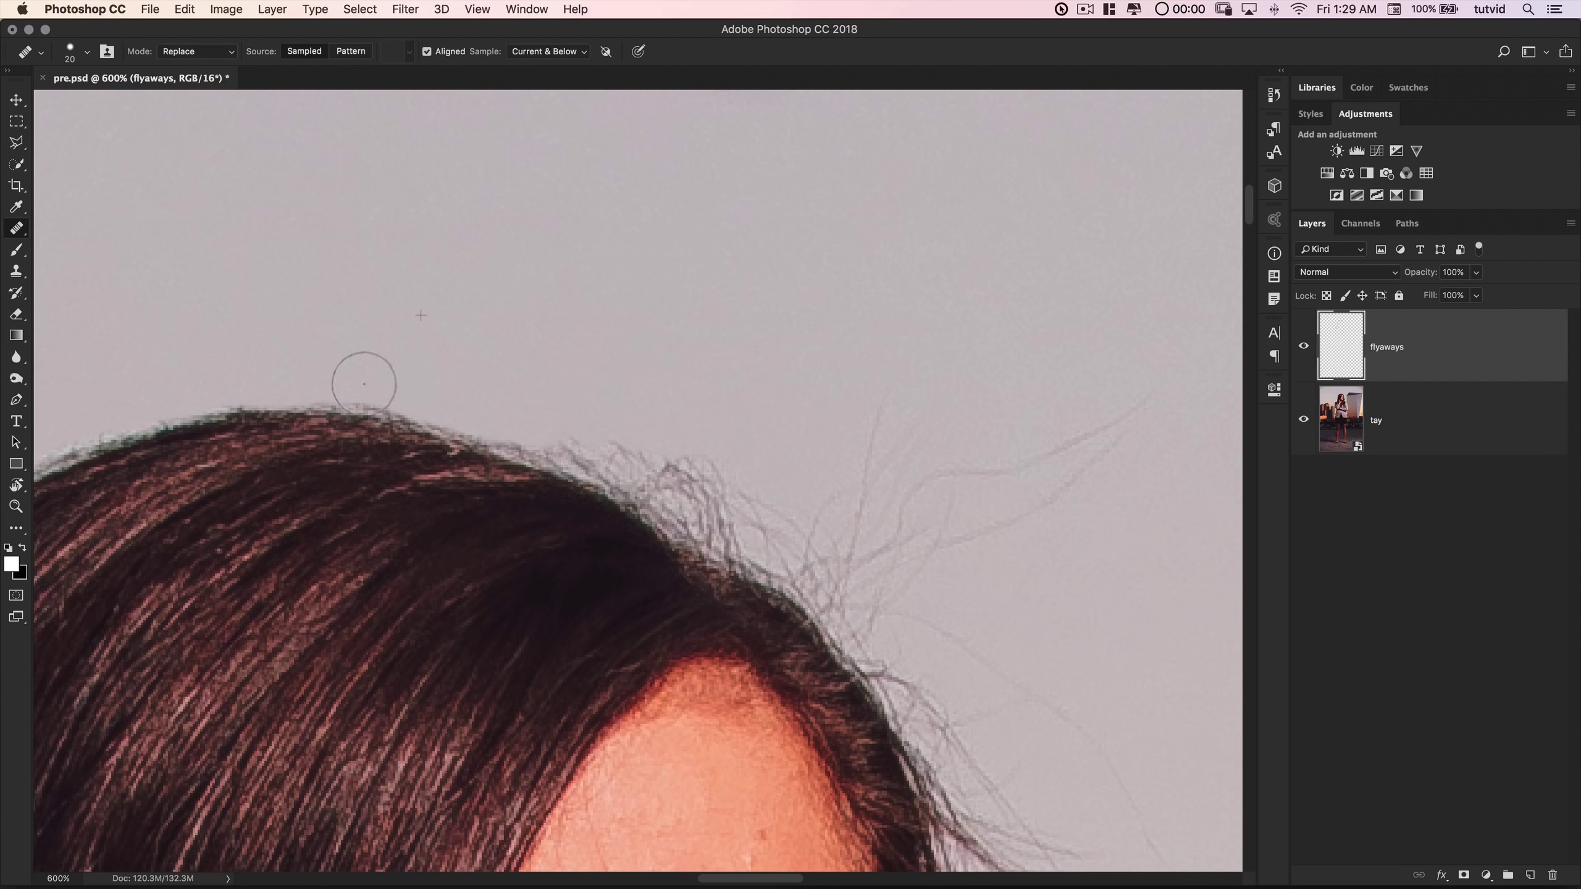
# - Heal out the long flyaways in the sky between the forehead hairline and the glass building
pyautogui.hscroll(8, 557, 452)
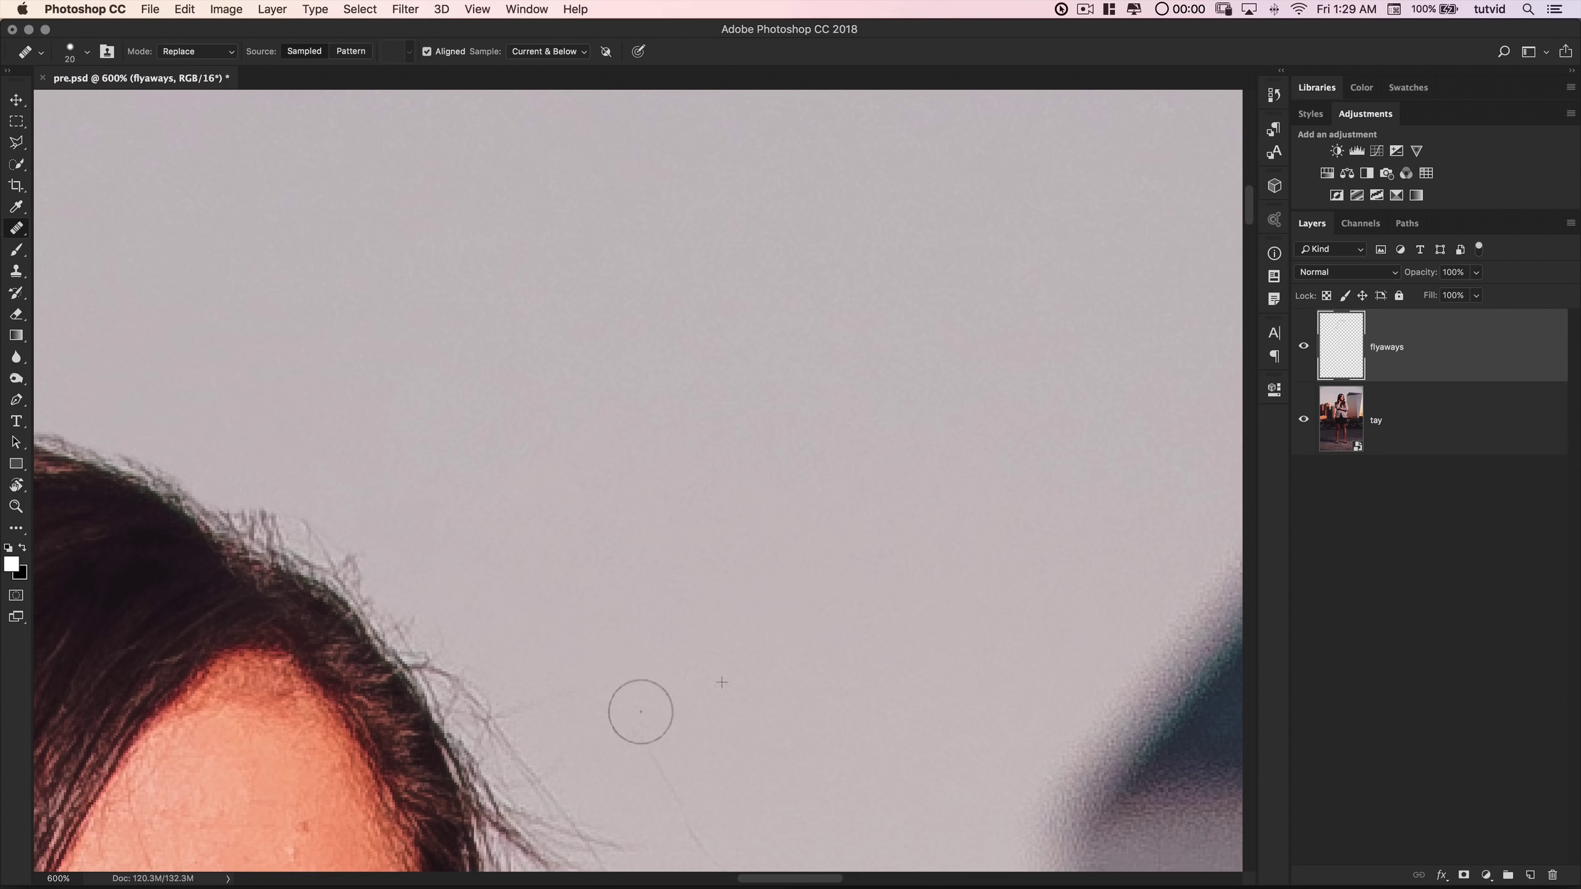
pyautogui.scroll(-8, 469, 452)
pyautogui.keyDown('alt'); pyautogui.click(567, 363); pyautogui.keyUp('alt')
pyautogui.moveTo(491, 361)
pyautogui.mouseDown()
pyautogui.moveTo(560, 473)
pyautogui.moveTo(460, 230)
pyautogui.mouseUp()
pyautogui.keyDown('alt'); pyautogui.click(472, 312); pyautogui.keyUp('alt')
pyautogui.moveTo(400, 313); pyautogui.dragTo(418, 352)
pyautogui.moveTo(594, 484)
pyautogui.mouseDown()
pyautogui.moveTo(543, 176)
pyautogui.moveTo(565, 419)
pyautogui.mouseUp()
pyautogui.moveTo(461, 501); pyautogui.dragTo(428, 453)
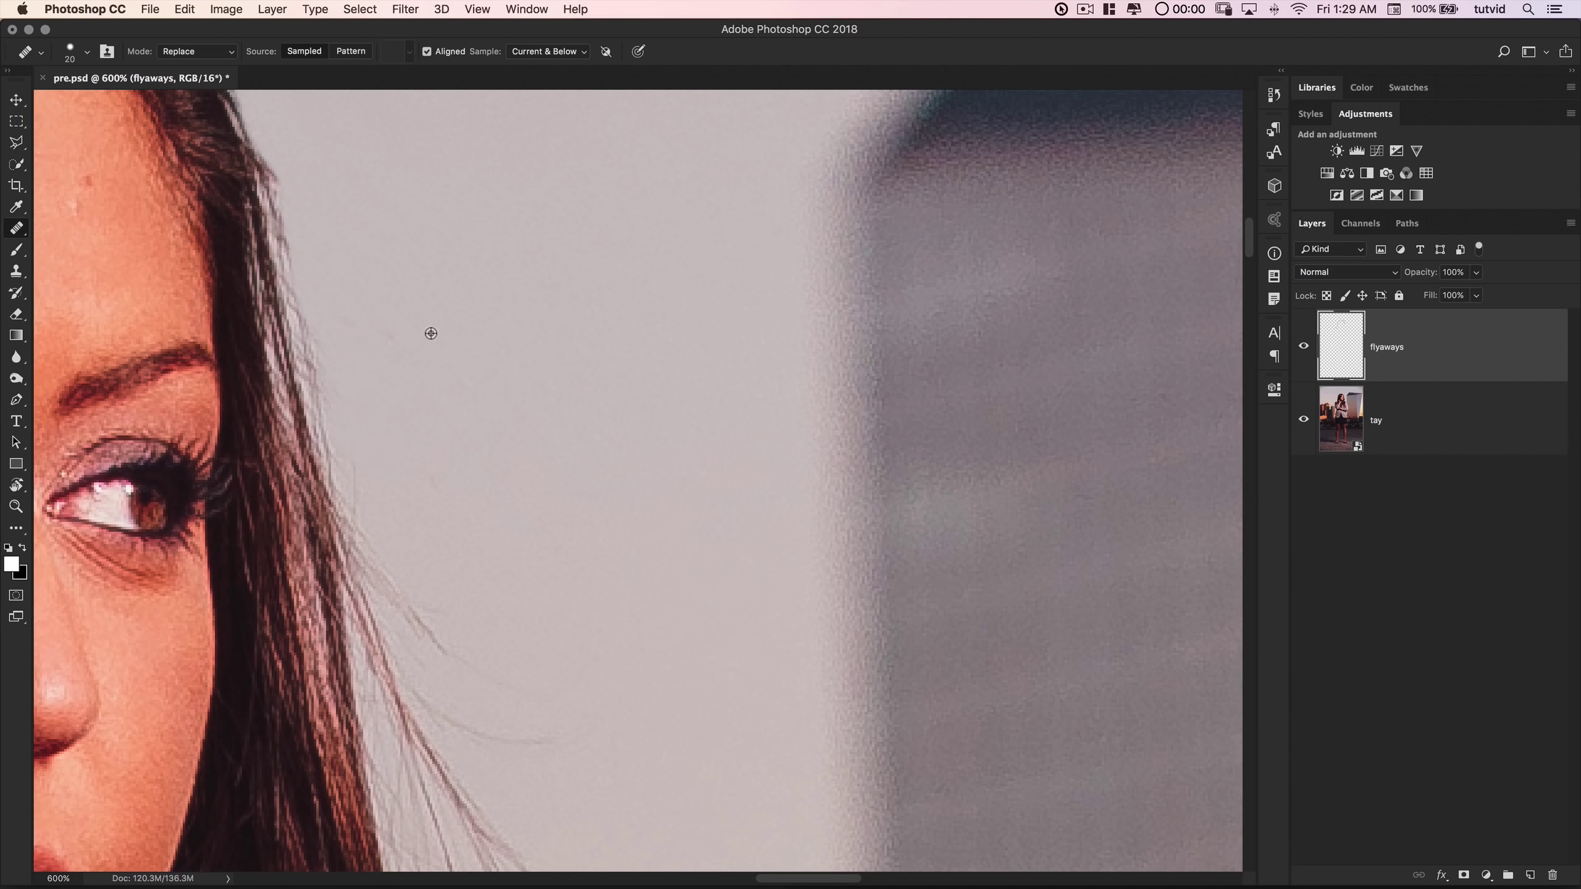
# - Heal the flyaway hairs against the sky beside the cheek and down the long curls to the jacket shoulder
pyautogui.scroll(-5, 533, 476)
pyautogui.scroll(-3, 529, 607)
pyautogui.press('super+1')
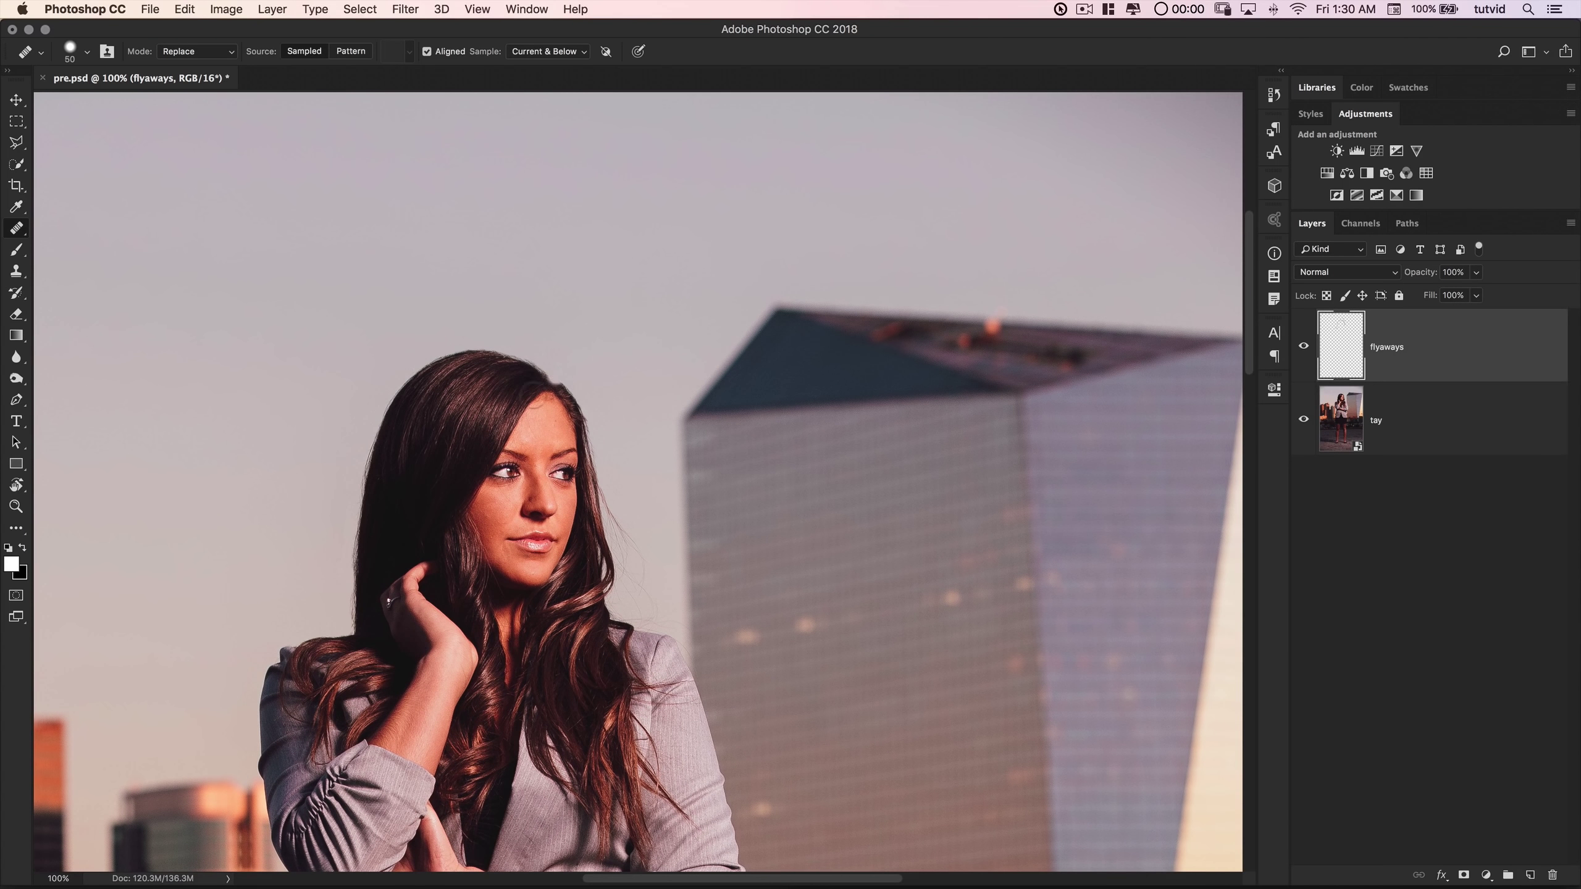
pyautogui.keyDown('super'); pyautogui.click(586, 540); pyautogui.keyUp('super')
pyautogui.keyDown('super'); pyautogui.click(585, 540); pyautogui.keyUp('super')
pyautogui.keyDown('alt'); pyautogui.click(490, 349); pyautogui.keyUp('alt')
pyautogui.moveTo(461, 316); pyautogui.dragTo(473, 479)
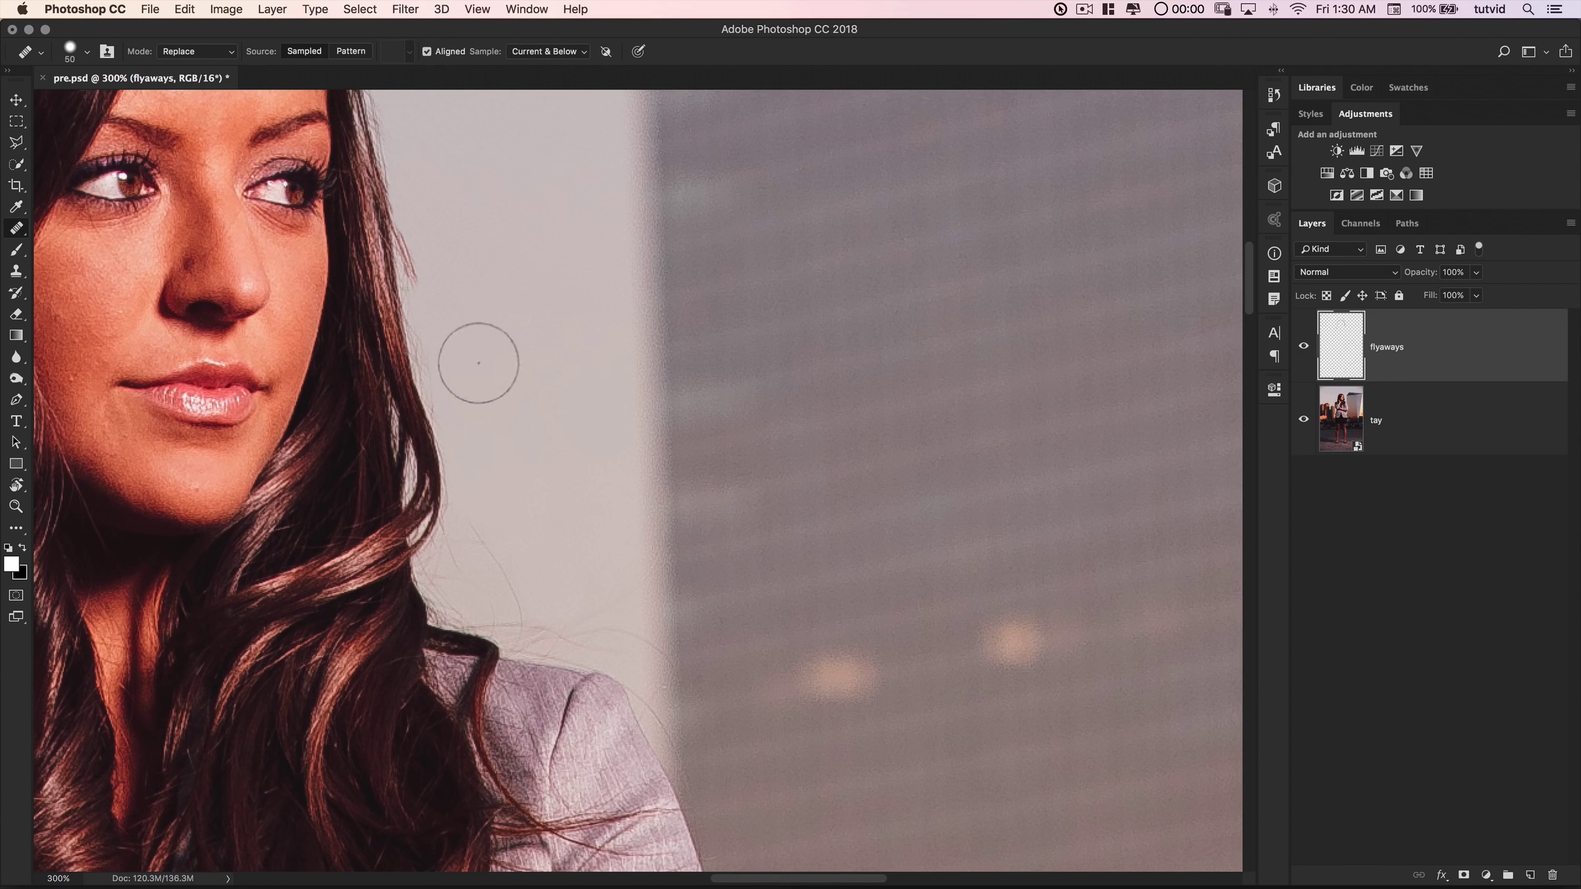
pyautogui.moveTo(434, 367); pyautogui.dragTo(421, 196)
pyautogui.moveTo(476, 508)
pyautogui.mouseDown()
pyautogui.moveTo(498, 576)
pyautogui.moveTo(459, 589)
pyautogui.moveTo(502, 639)
pyautogui.mouseUp()
# - Shrink the Healing Brush and clean up the finer stray hairs around the jacket shoulder beside the glass building
pyautogui.press('[')
pyautogui.press('[')
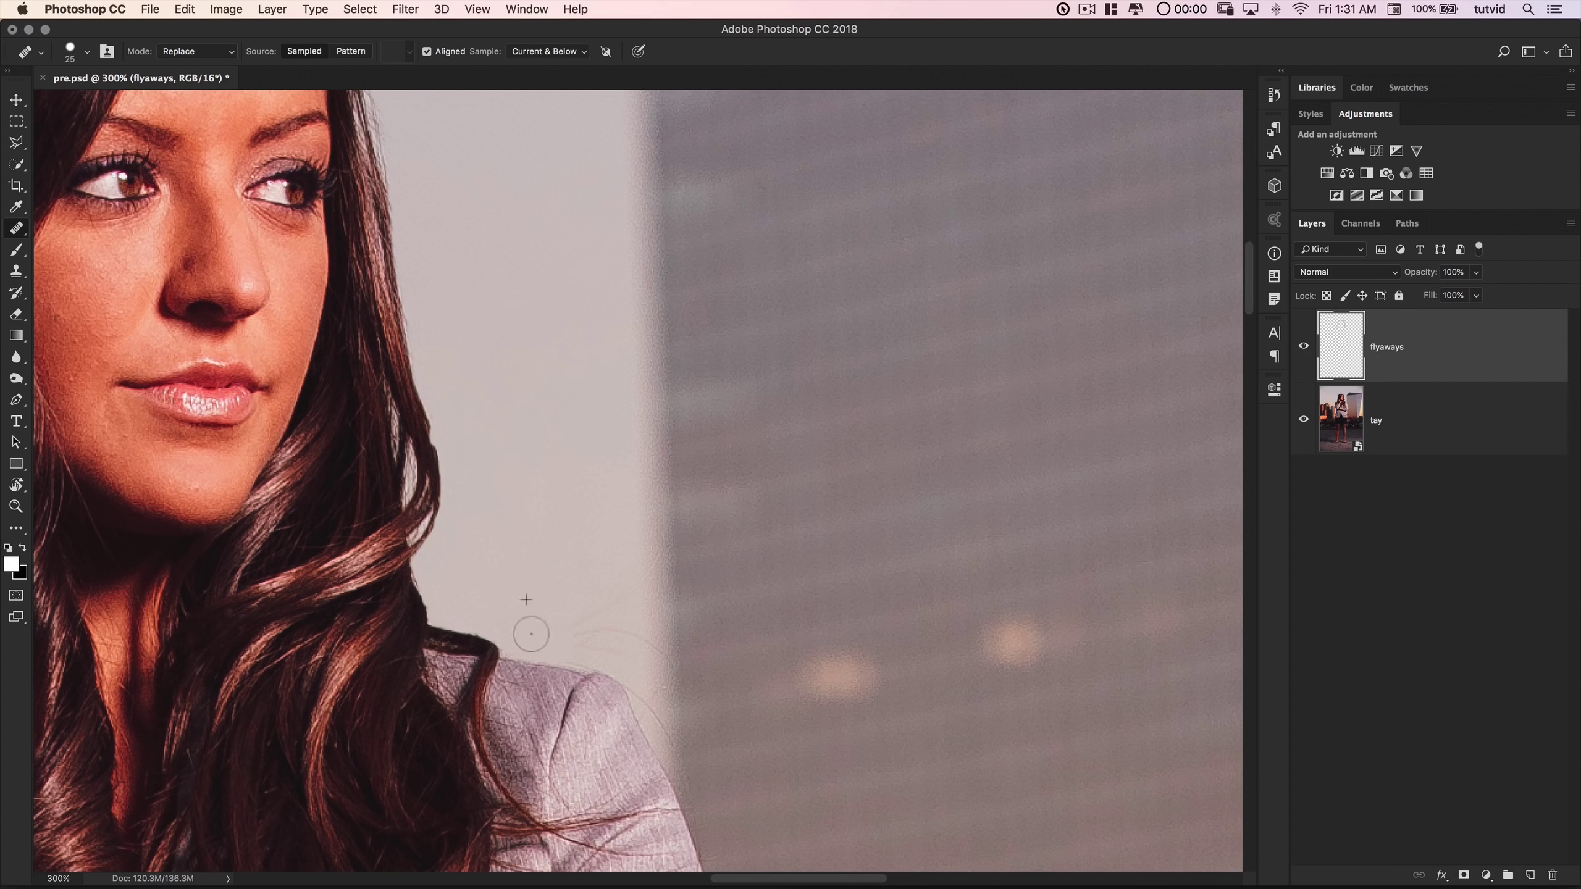
pyautogui.moveTo(657, 685); pyautogui.dragTo(620, 420)
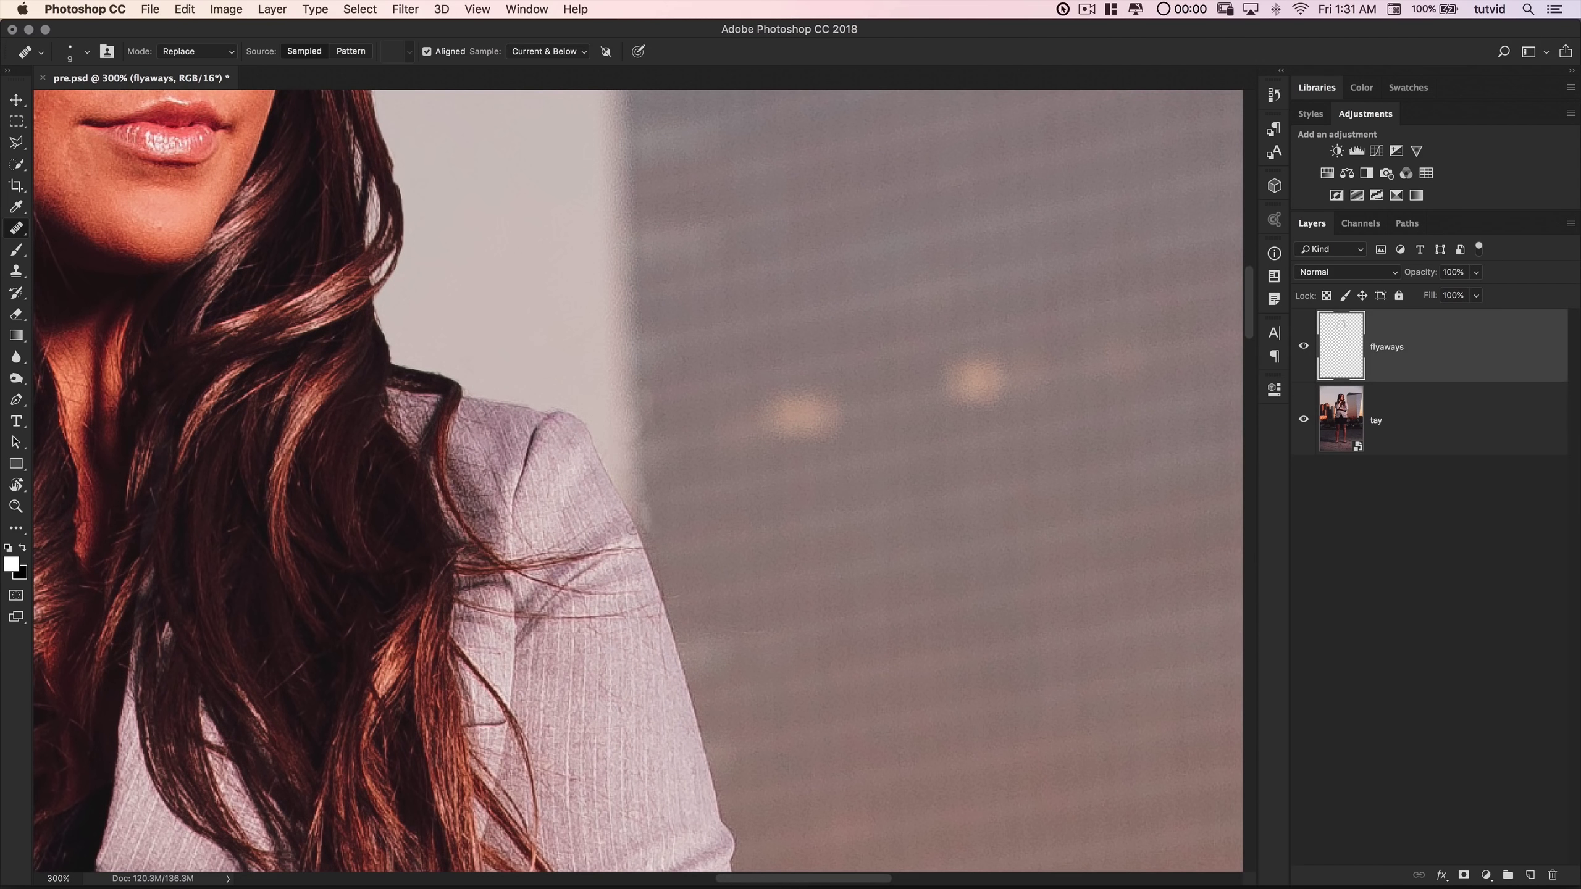
pyautogui.moveTo(462, 477); pyautogui.dragTo(517, 602)
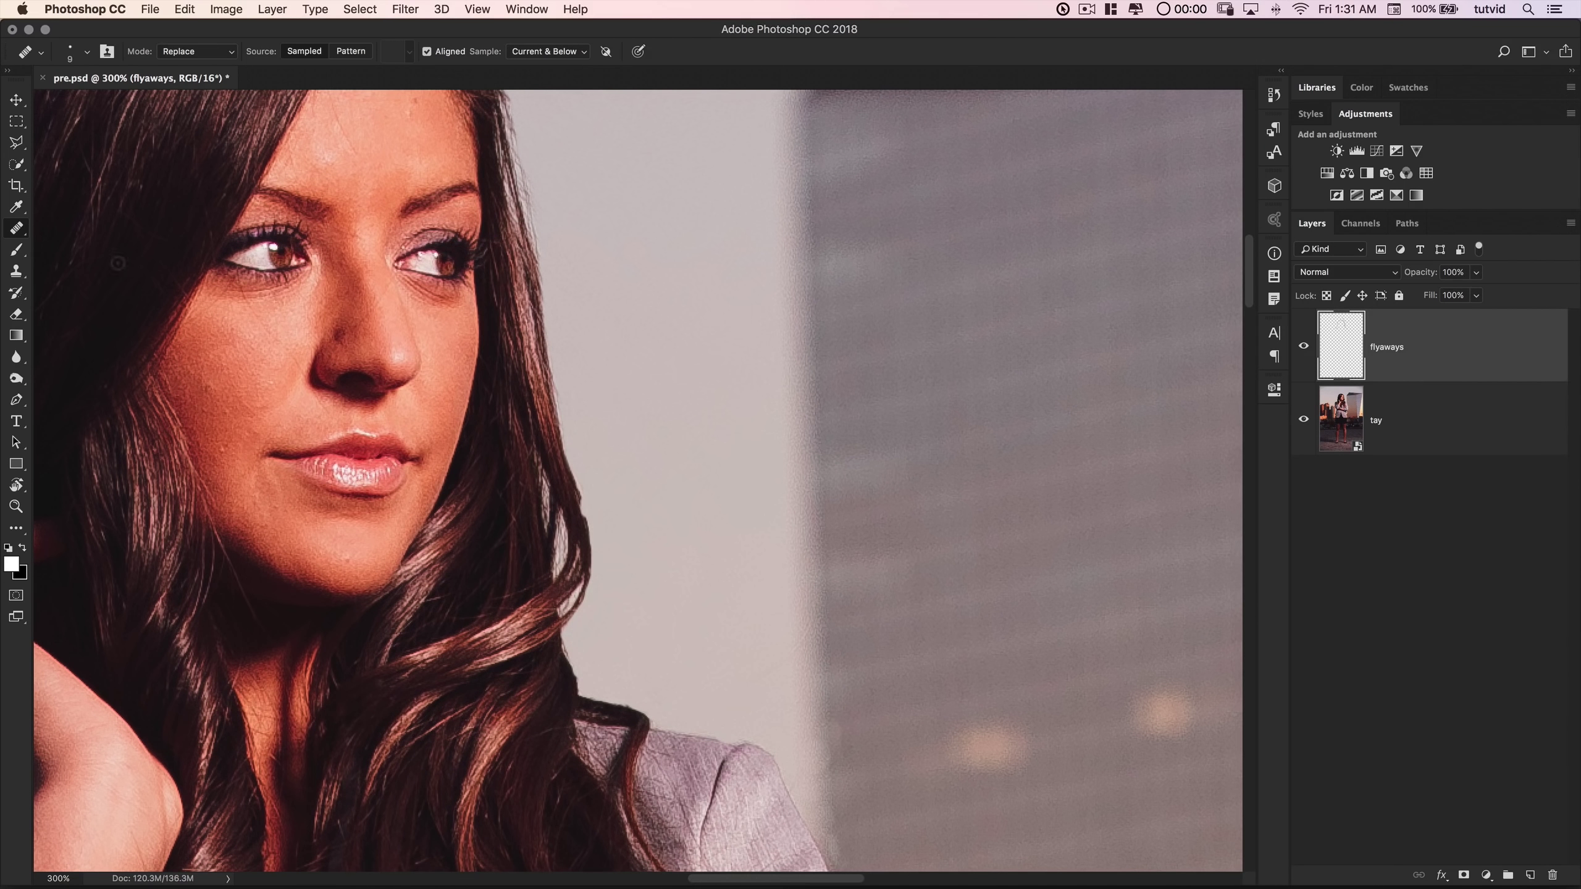
# - Set up the Eraser as a 30 px brush with 100% hardness for correcting the healed hair edge
pyautogui.click(18, 314)
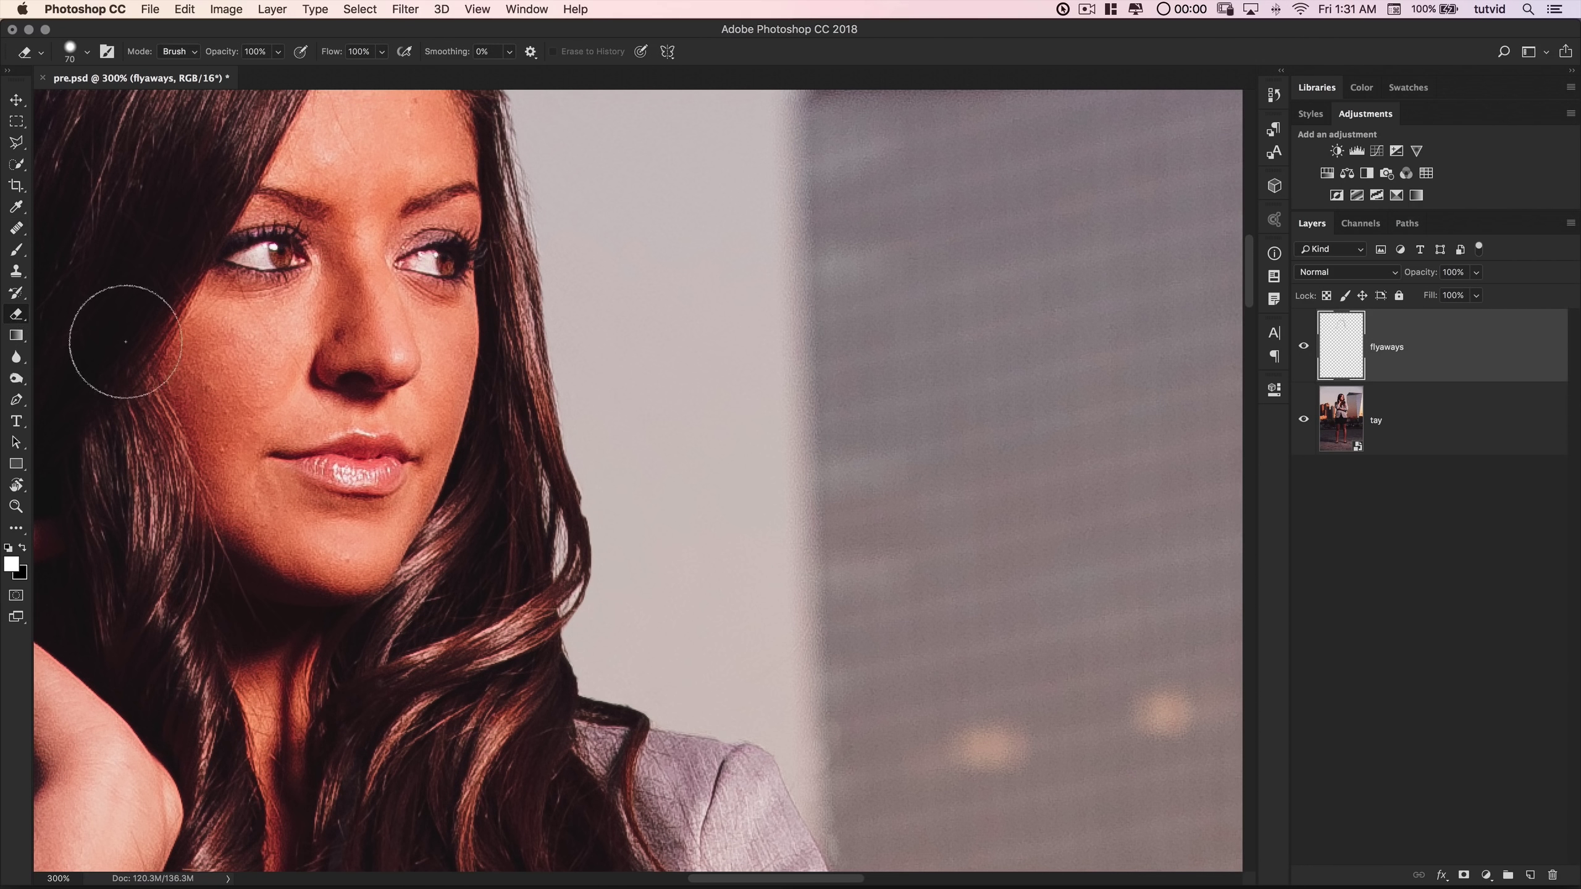
pyautogui.rightClick(523, 399)
pyautogui.moveTo(639, 210); pyautogui.dragTo(707, 208)
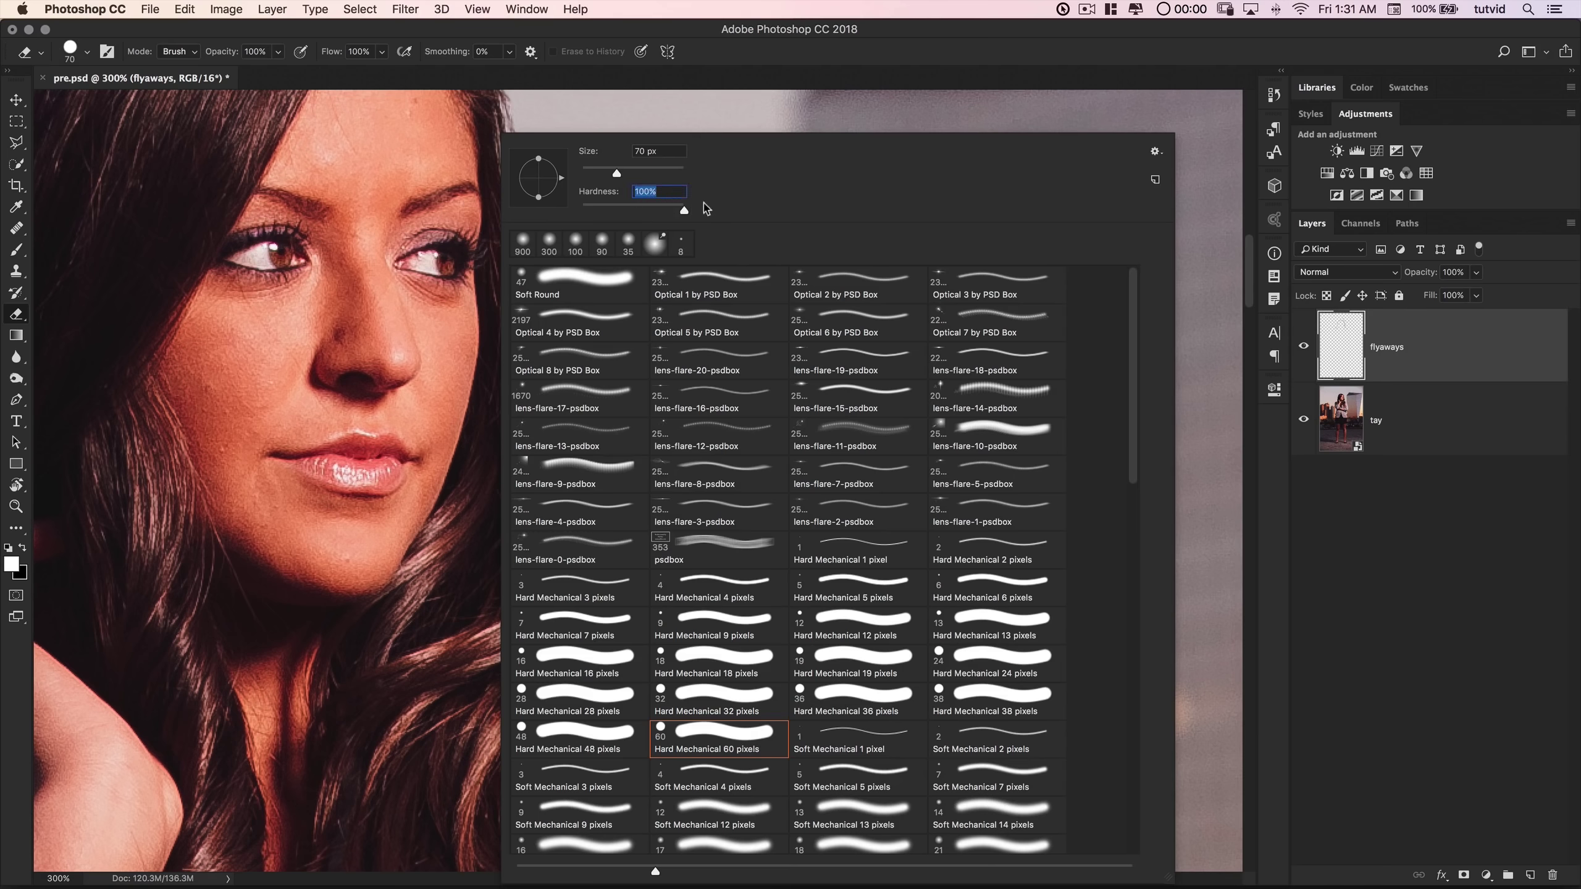
pyautogui.moveTo(618, 173); pyautogui.dragTo(596, 173)
pyautogui.press('Return')
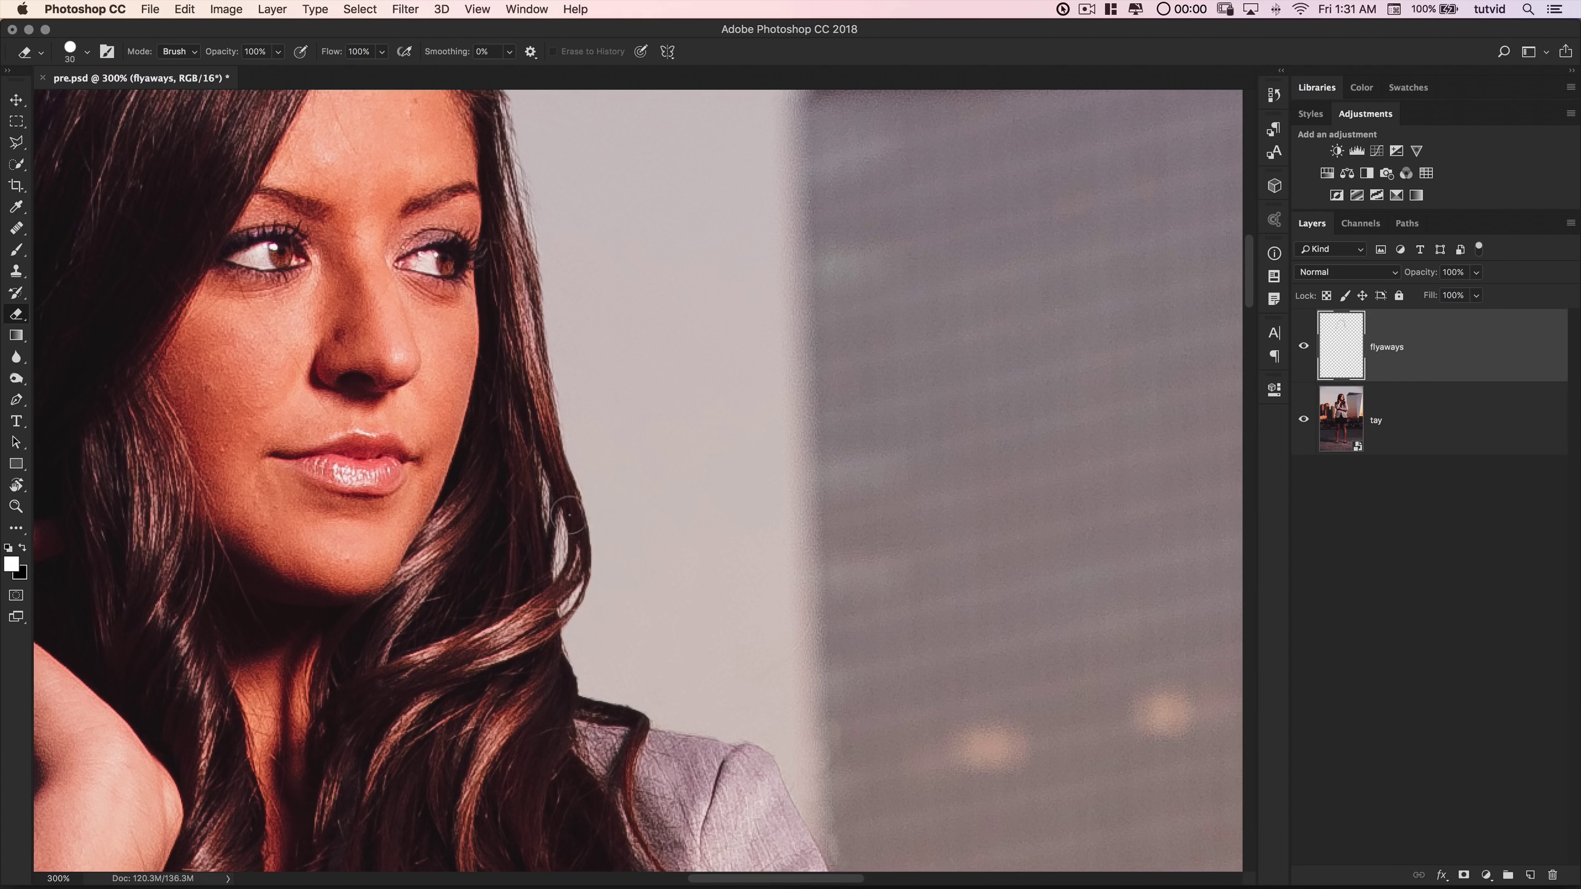
# - Compare the portrait with and without the flyaways layer at 100%
pyautogui.press('super+1')
pyautogui.click(1303, 347)
pyautogui.click(1303, 346)
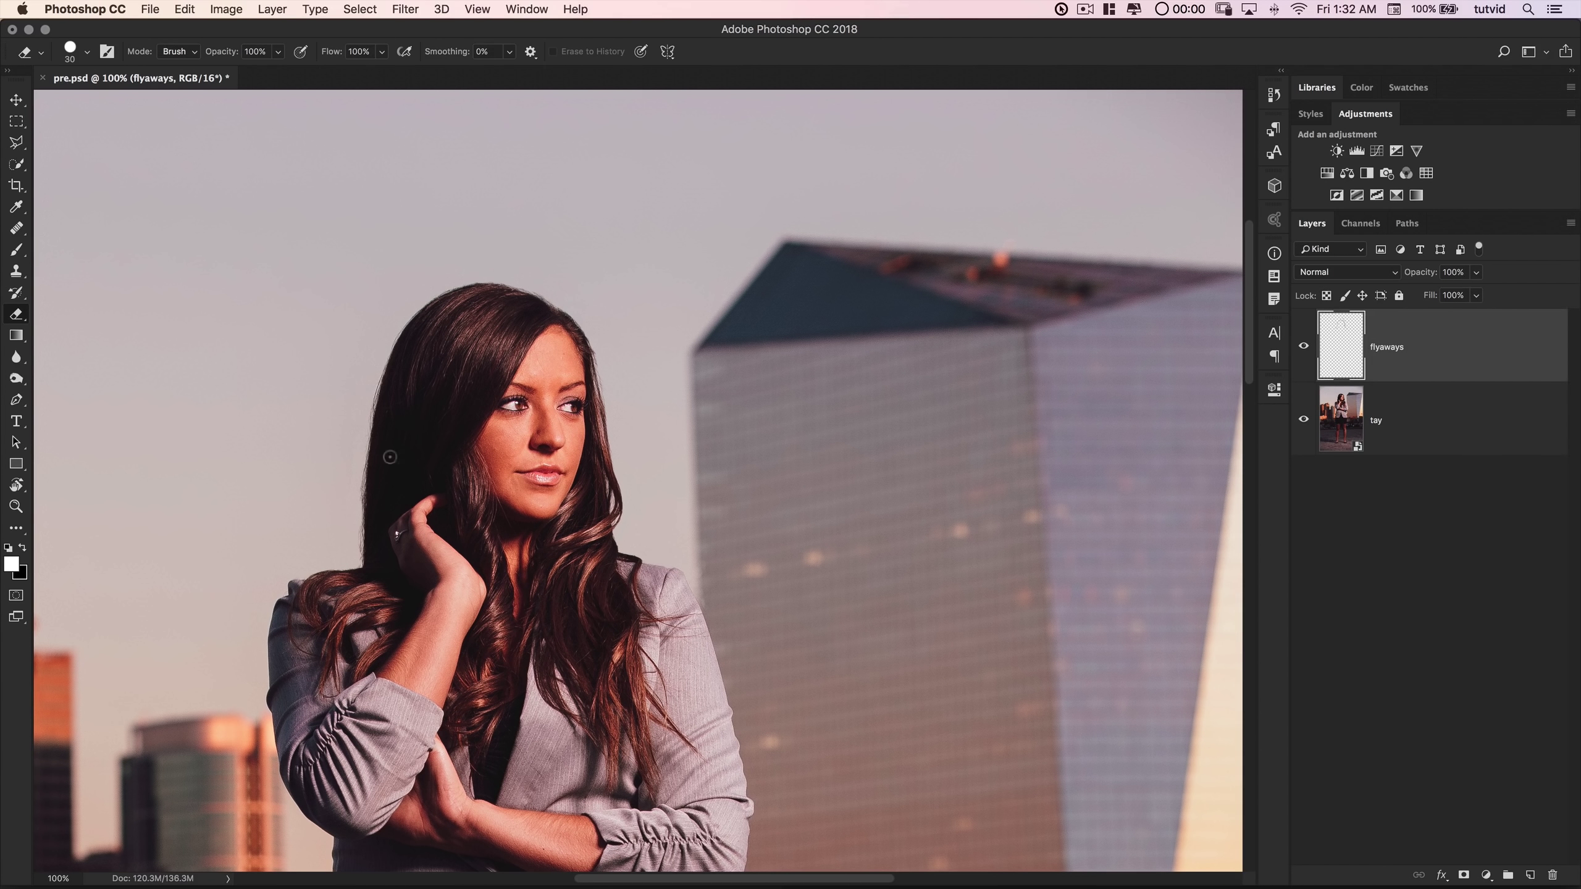
# - Lower the flyaways layer's opacity to 78% and inspect the hair edge beside the face up close and from afar
pyautogui.press('v')
pyautogui.moveTo(1425, 278); pyautogui.dragTo(1414, 277)
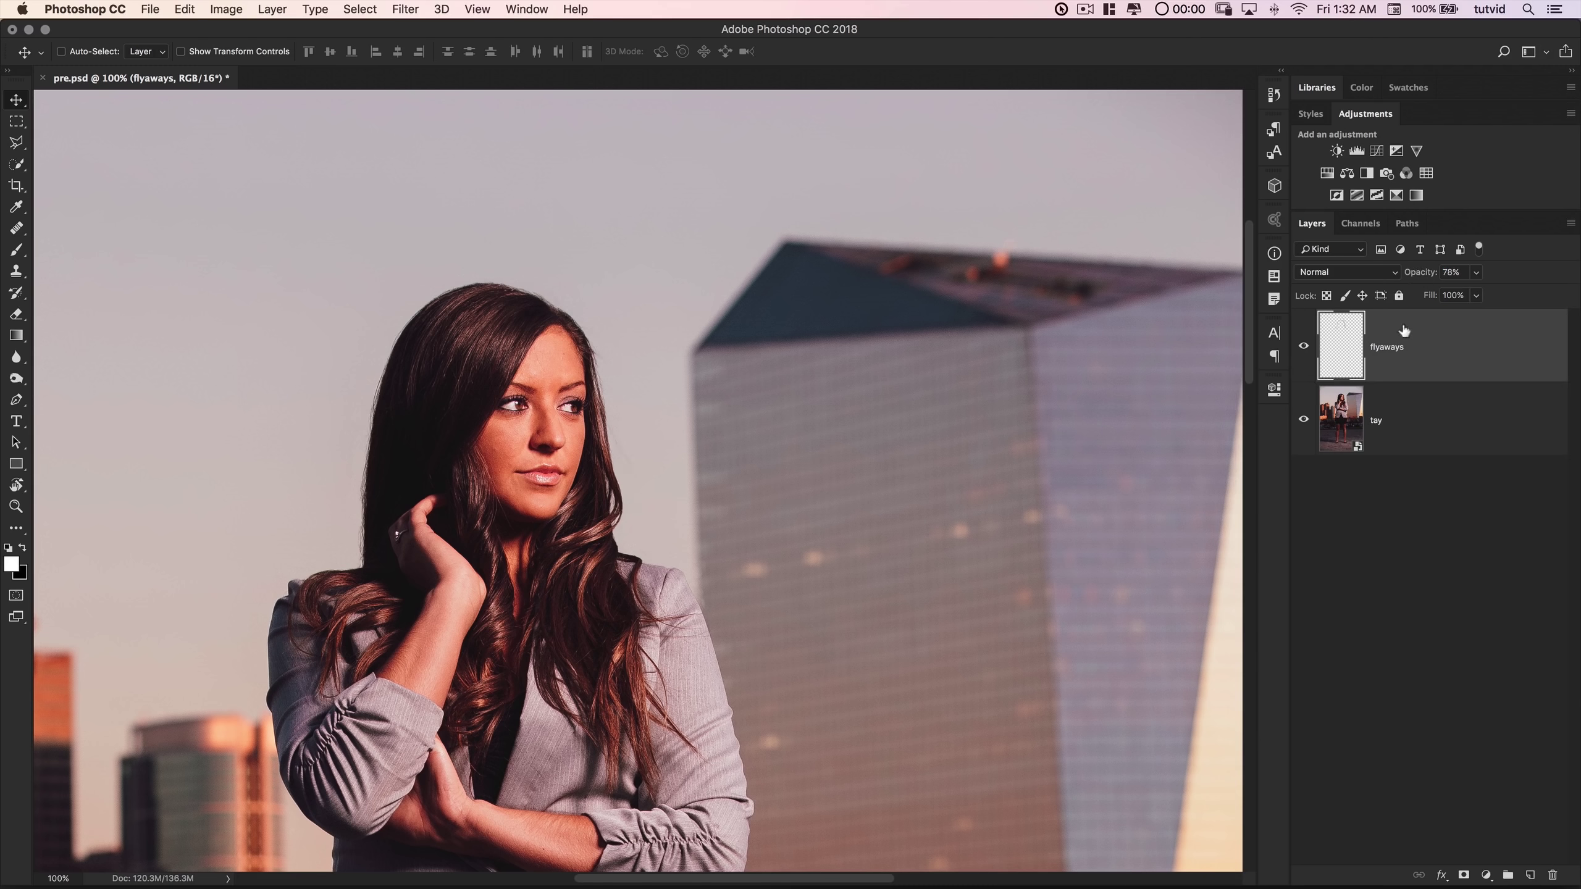
pyautogui.press('z')
pyautogui.click(631, 463)
pyautogui.click(631, 463)
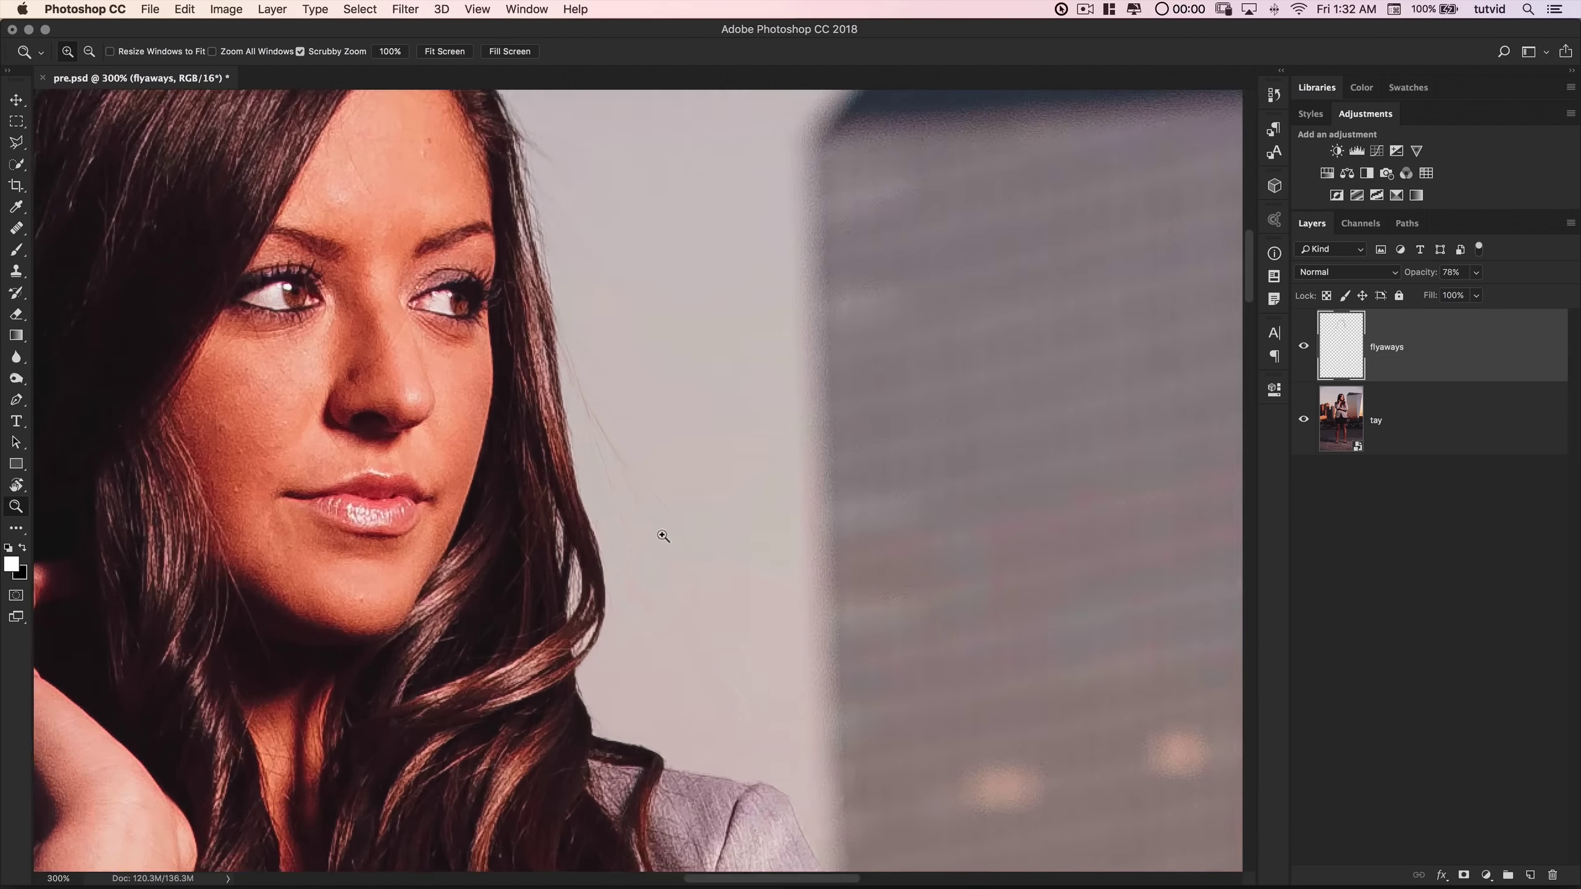
pyautogui.moveTo(652, 559); pyautogui.dragTo(600, 545)
pyautogui.scroll(10, 600, 546)
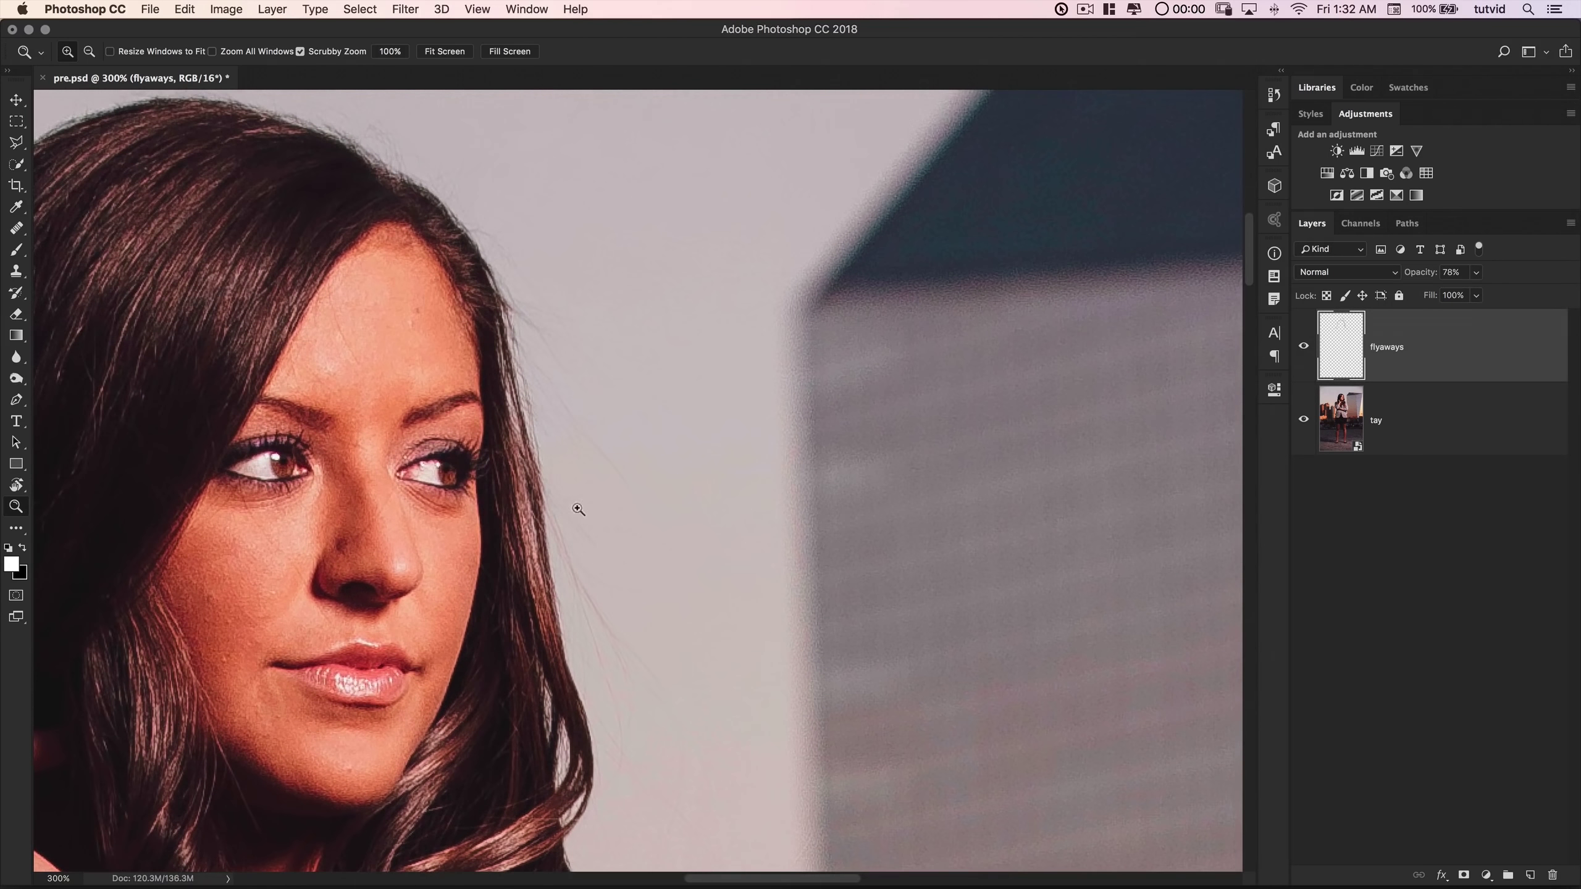
pyautogui.hscroll(-5, 660, 449)
pyautogui.press('super+0')
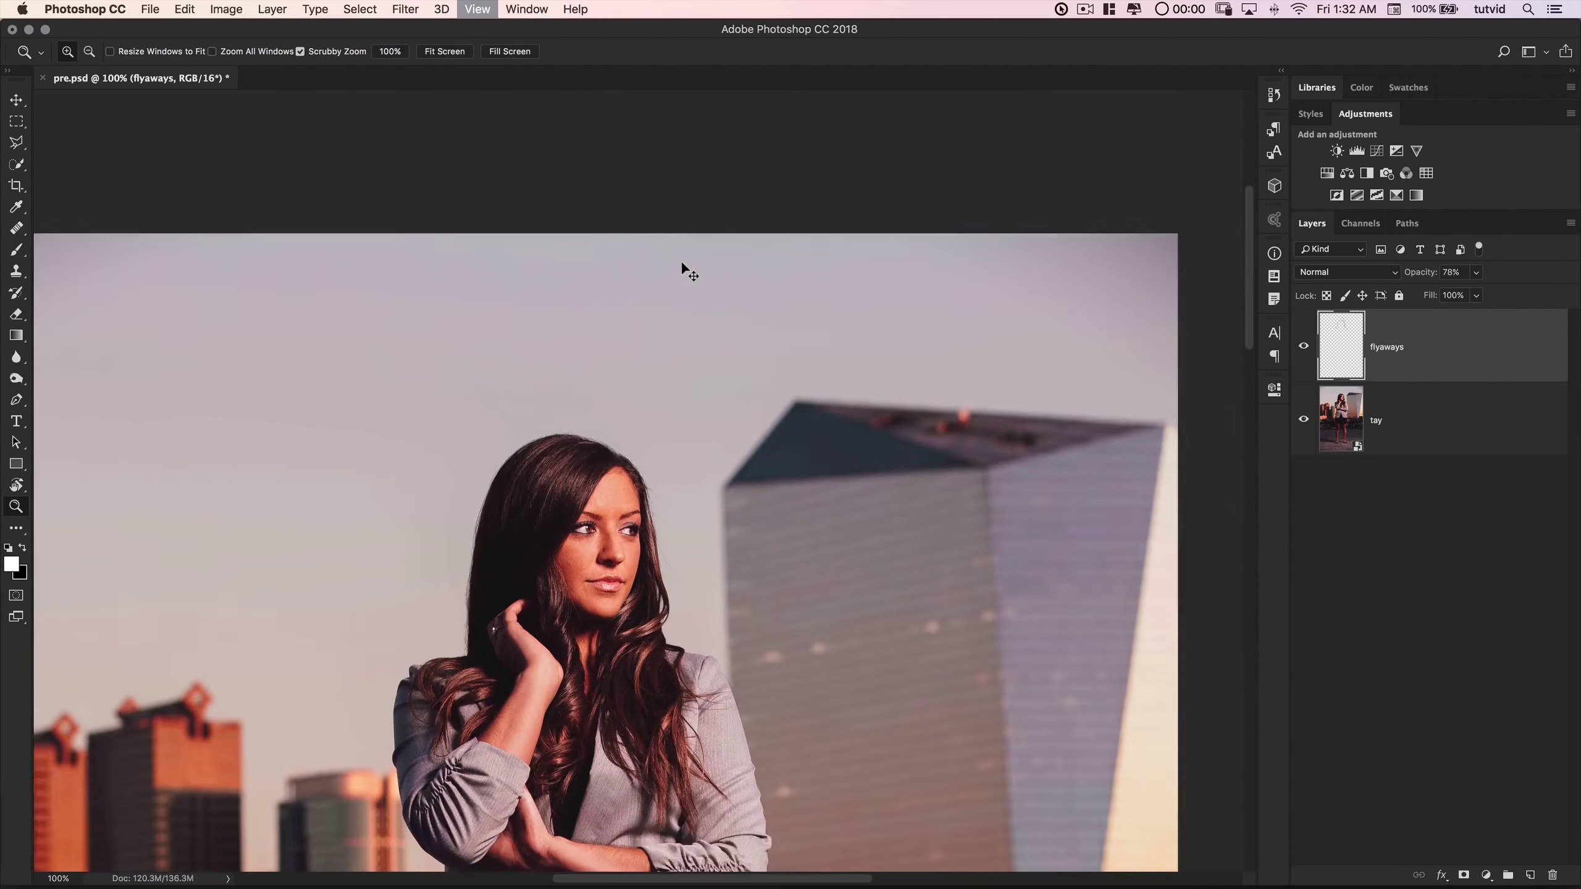
pyautogui.scroll(-5, 701, 529)
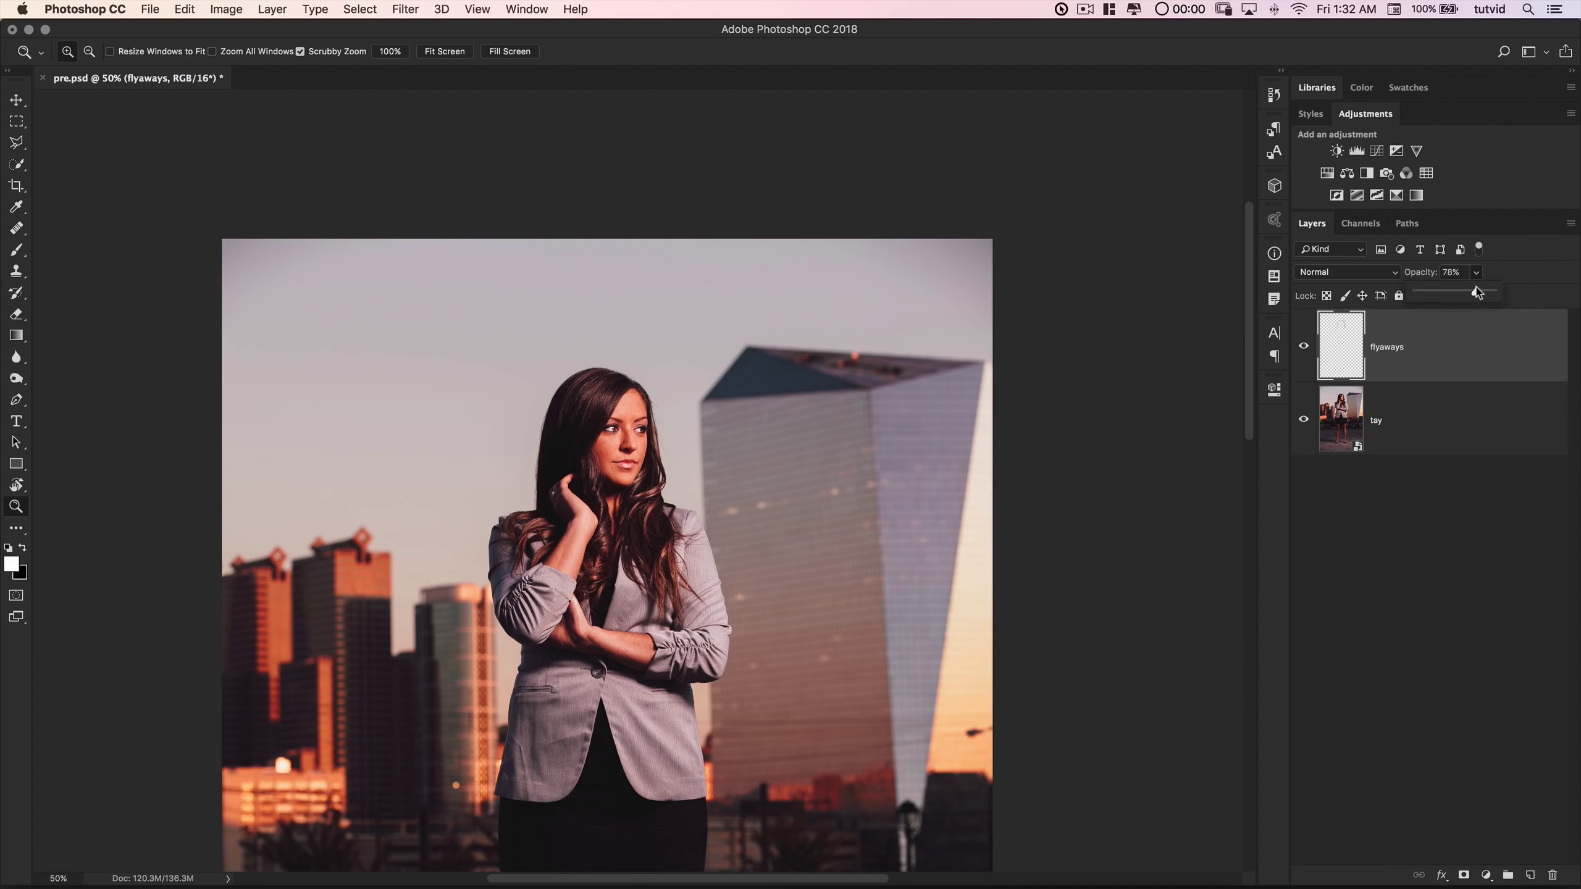
# - Return the flyaways layer to 100% opacity and inspect the hair edge around the forehead and crown
pyautogui.moveTo(1521, 291); pyautogui.dragTo(1515, 285)
pyautogui.click(652, 416)
pyautogui.click(652, 416)
pyautogui.click(652, 416)
pyautogui.click(652, 416)
pyautogui.click(652, 416)
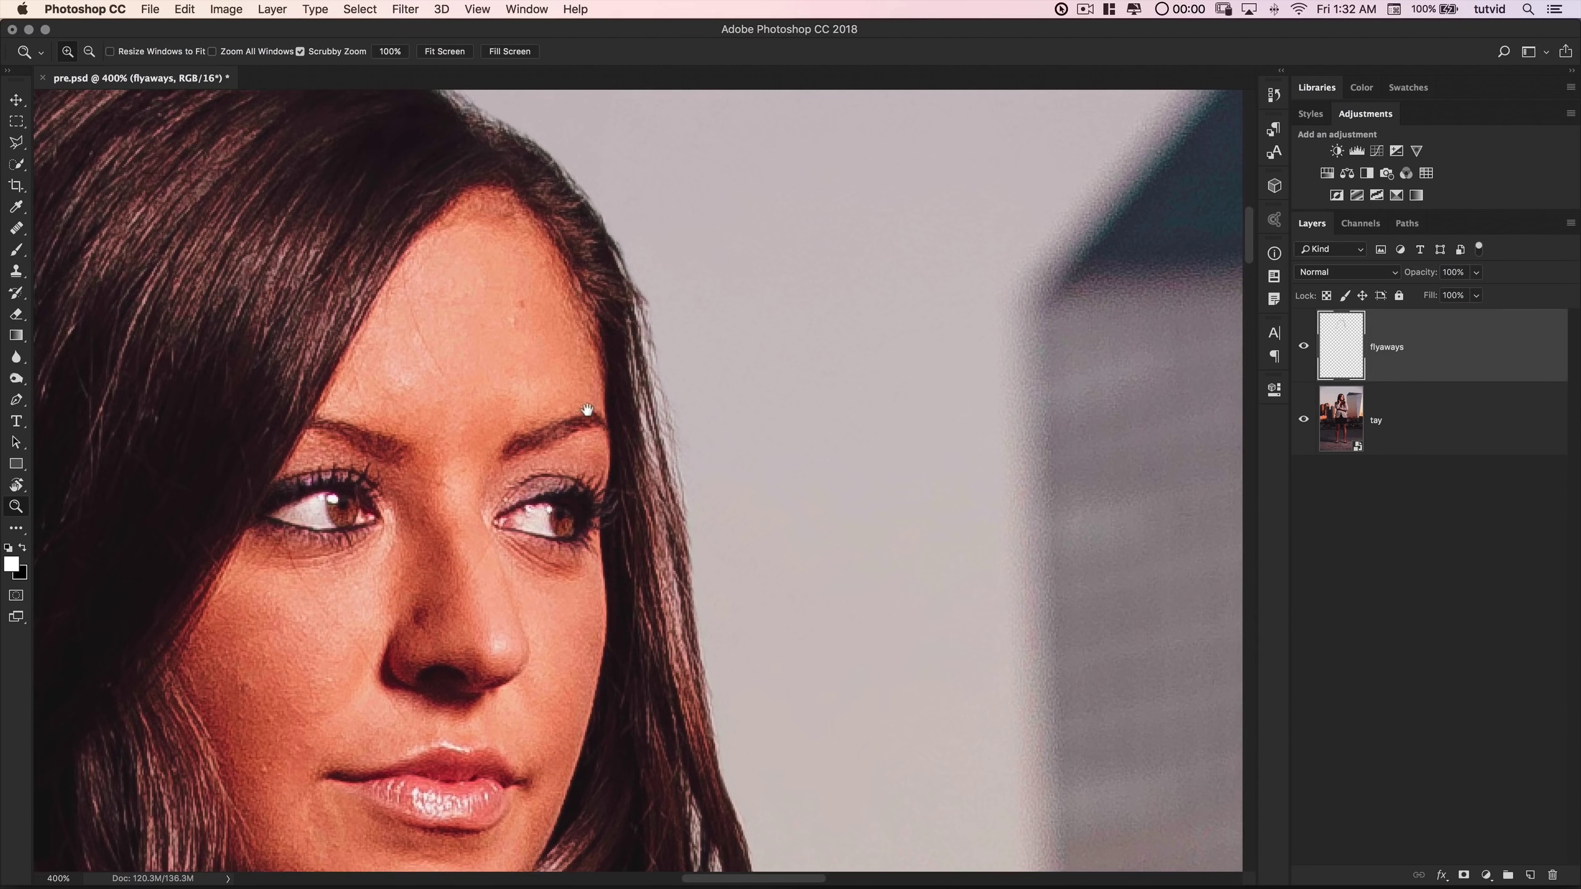
pyautogui.moveTo(587, 410); pyautogui.dragTo(678, 473)
pyautogui.press('super+minus')
pyautogui.press('super+minus')
pyautogui.press('super+minus')
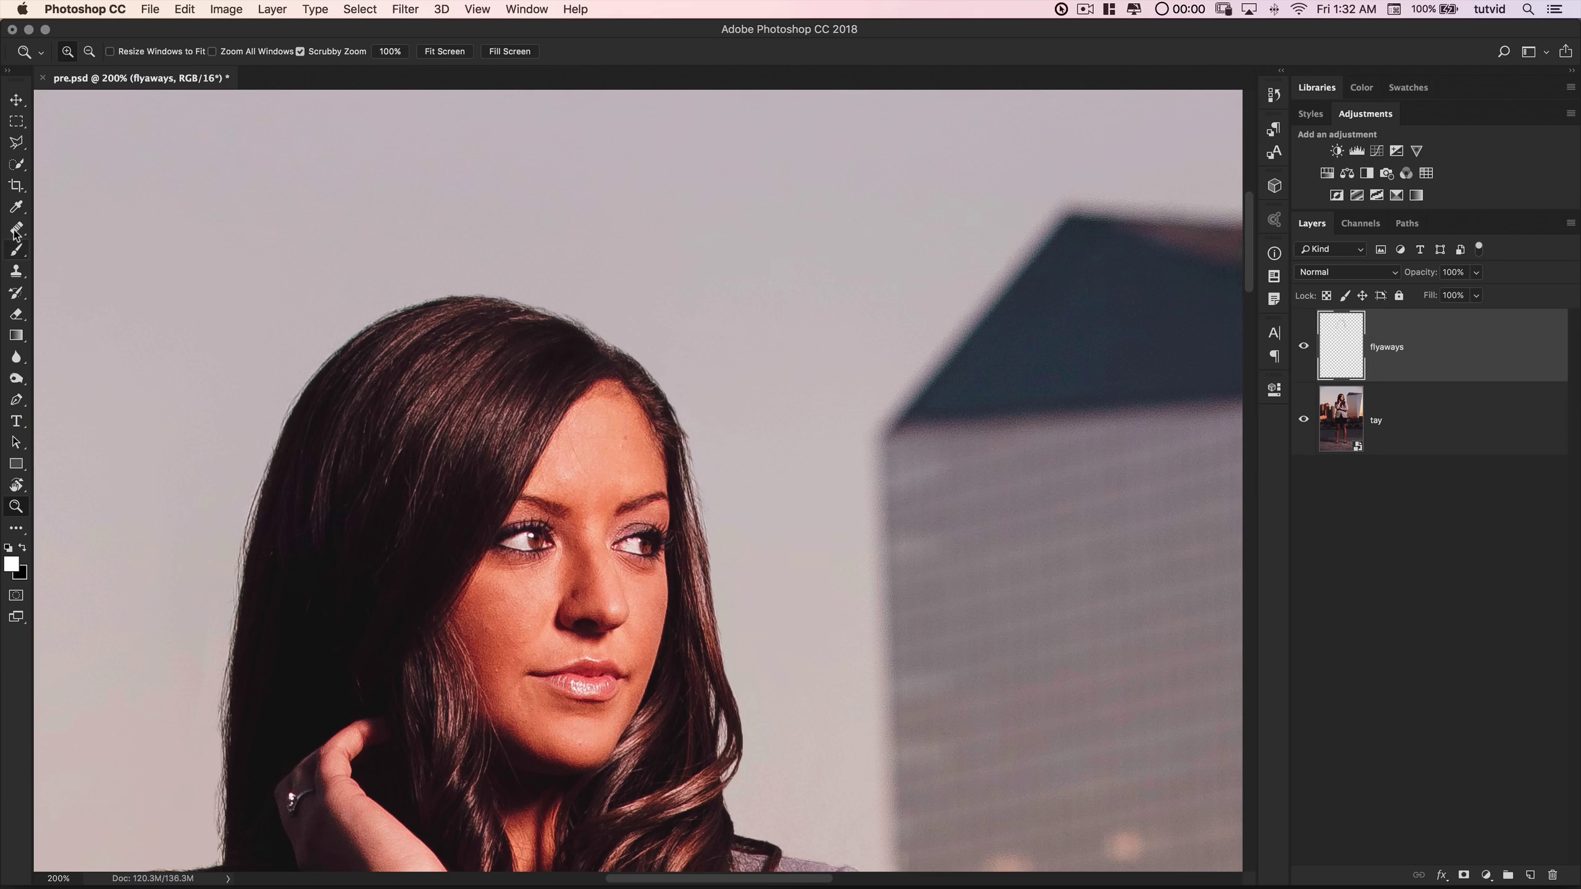
pyautogui.moveTo(16, 228); pyautogui.dragTo(73, 244)
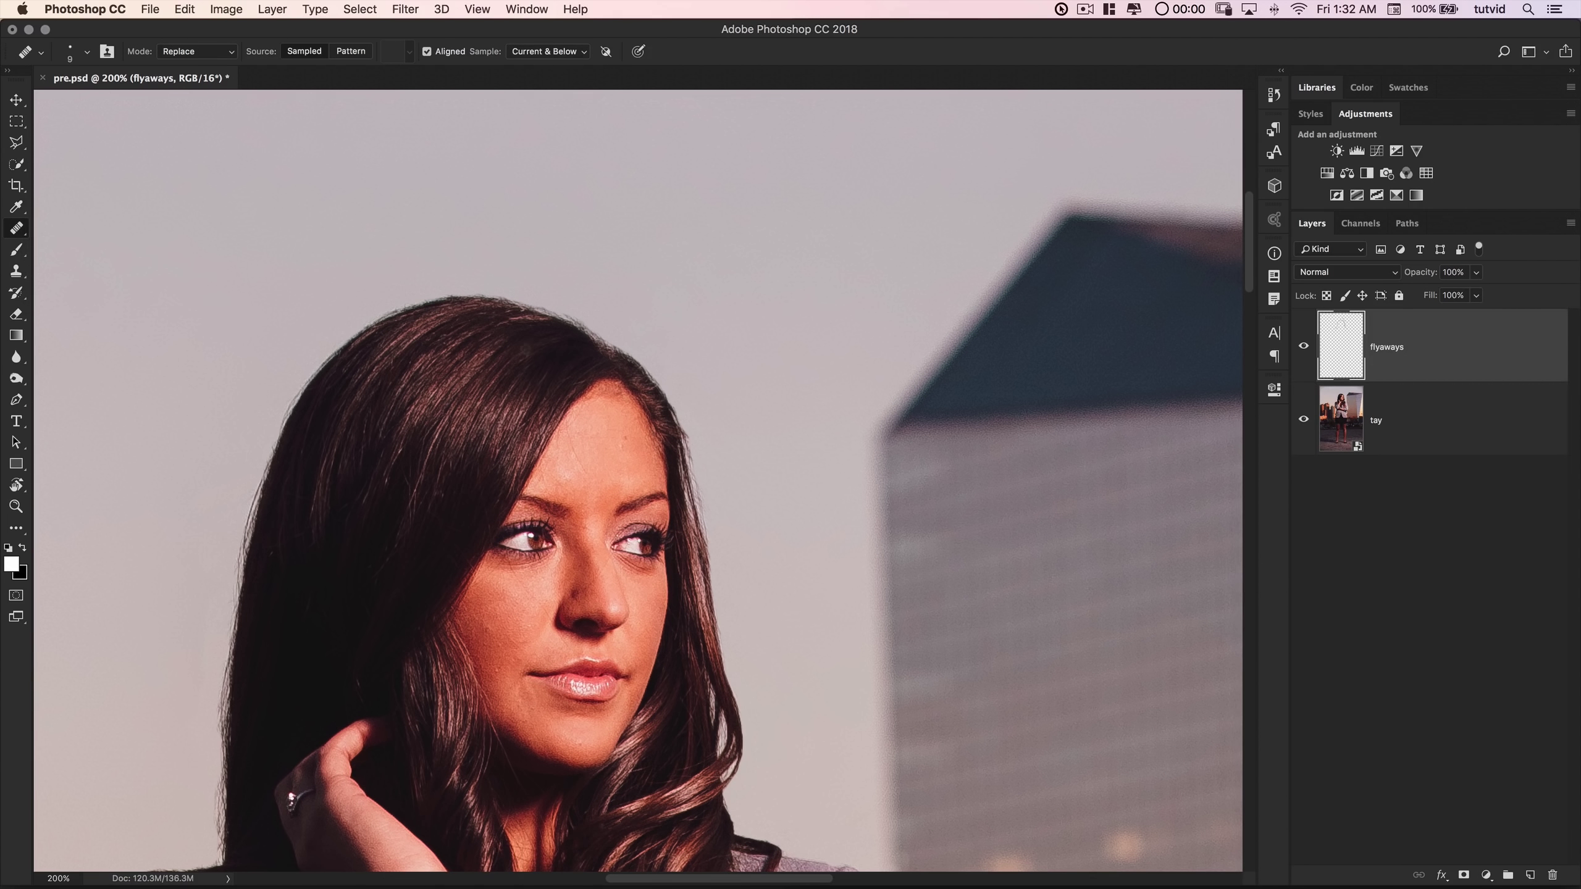
pyautogui.moveTo(15, 275); pyautogui.dragTo(16, 278)
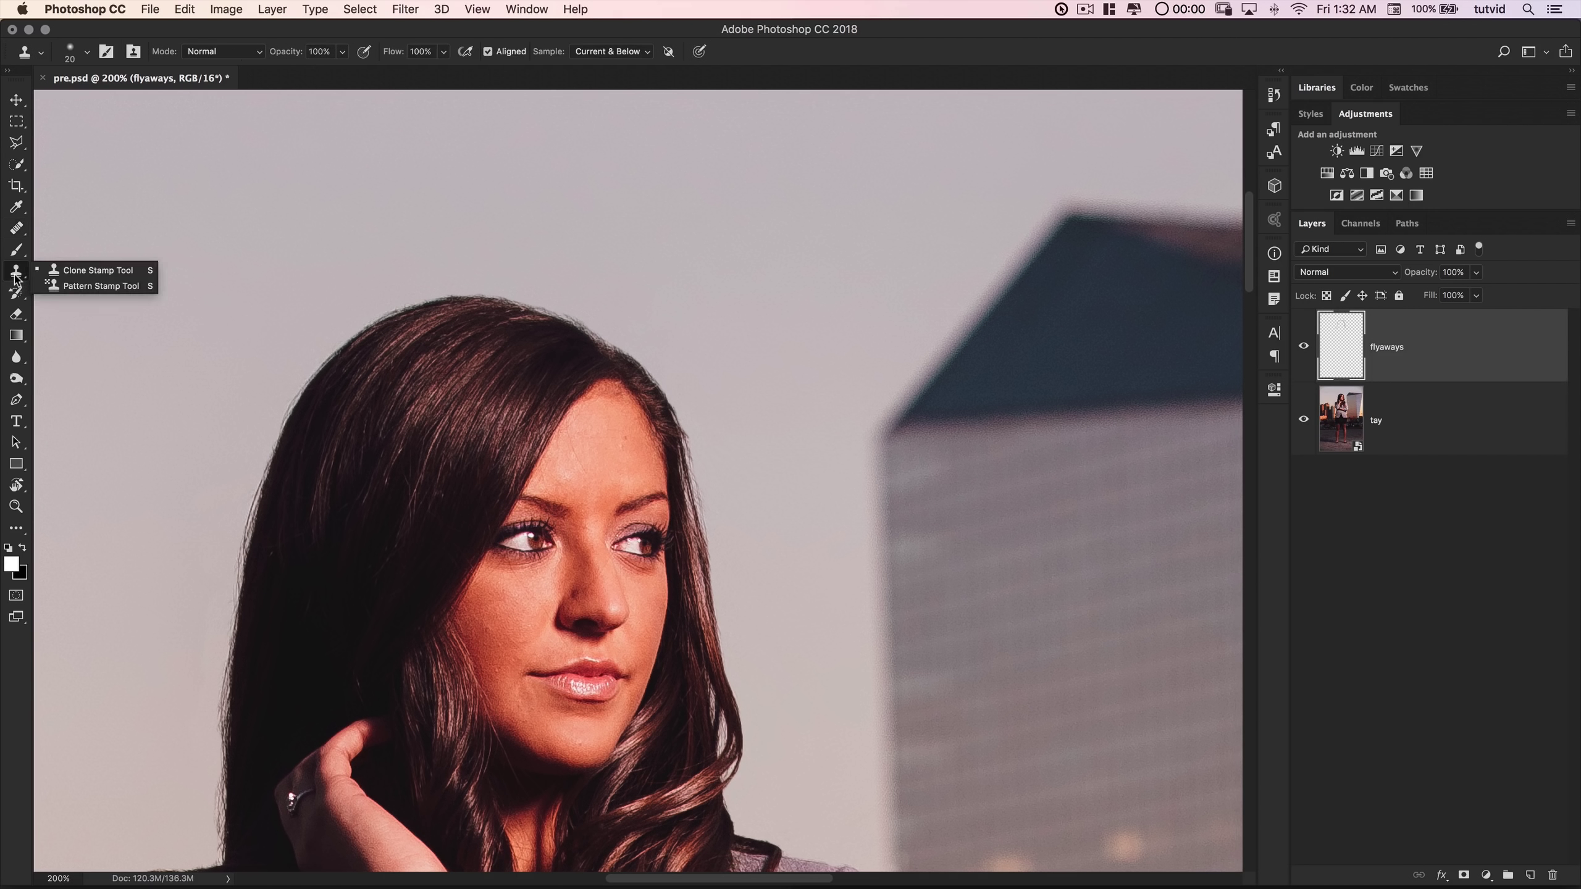
pyautogui.click(70, 274)
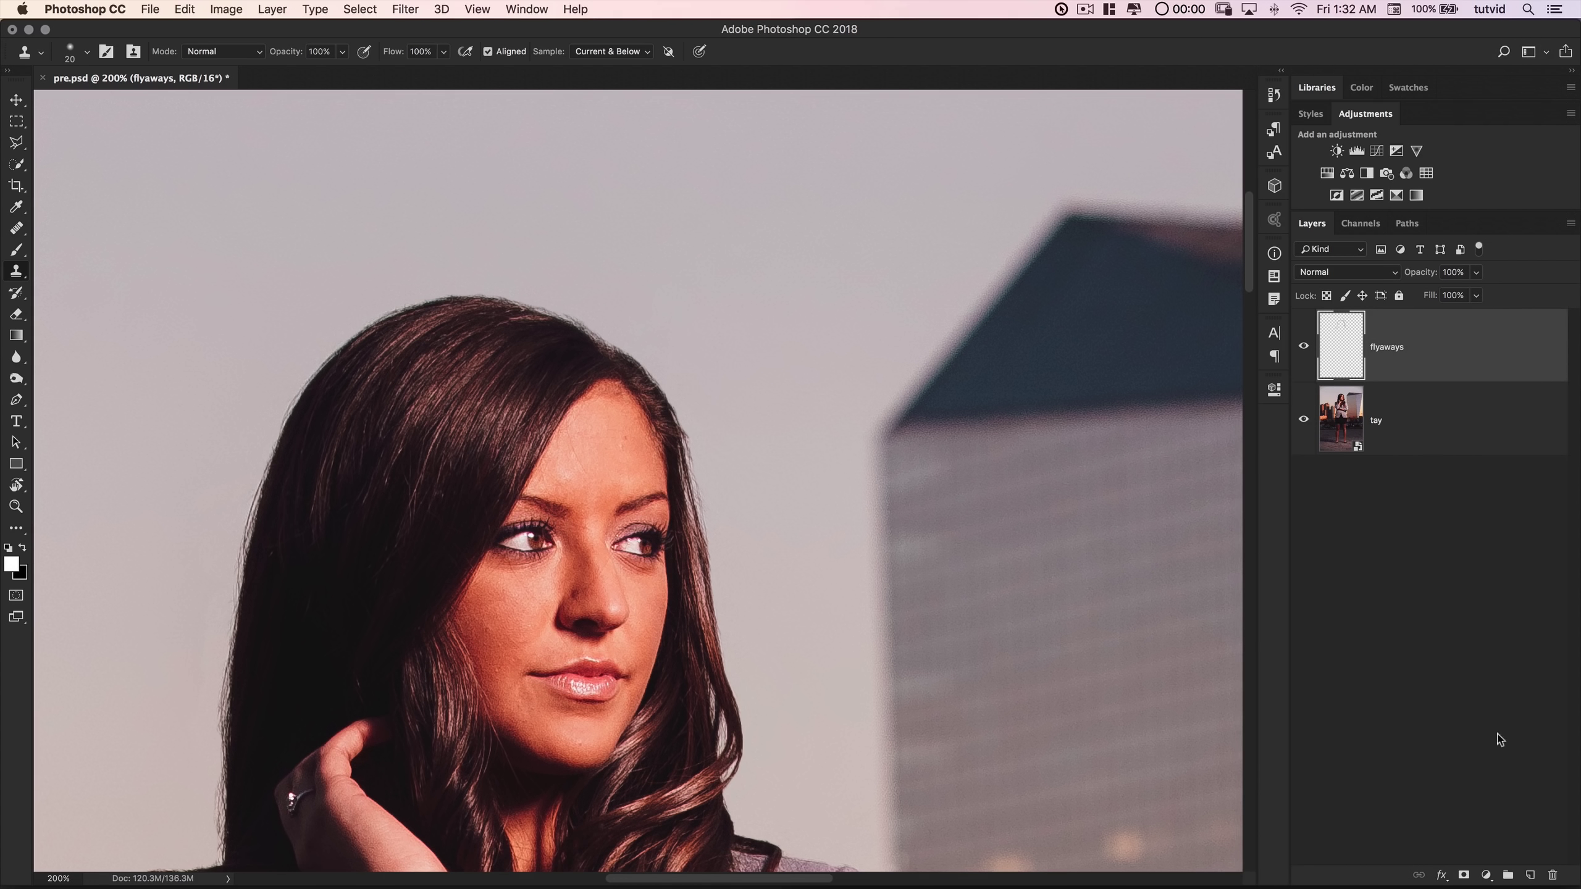
# - Create a new layer above the flyaways layer and name it hairFill
pyautogui.click(1529, 875)
pyautogui.doubleClick(1403, 349)
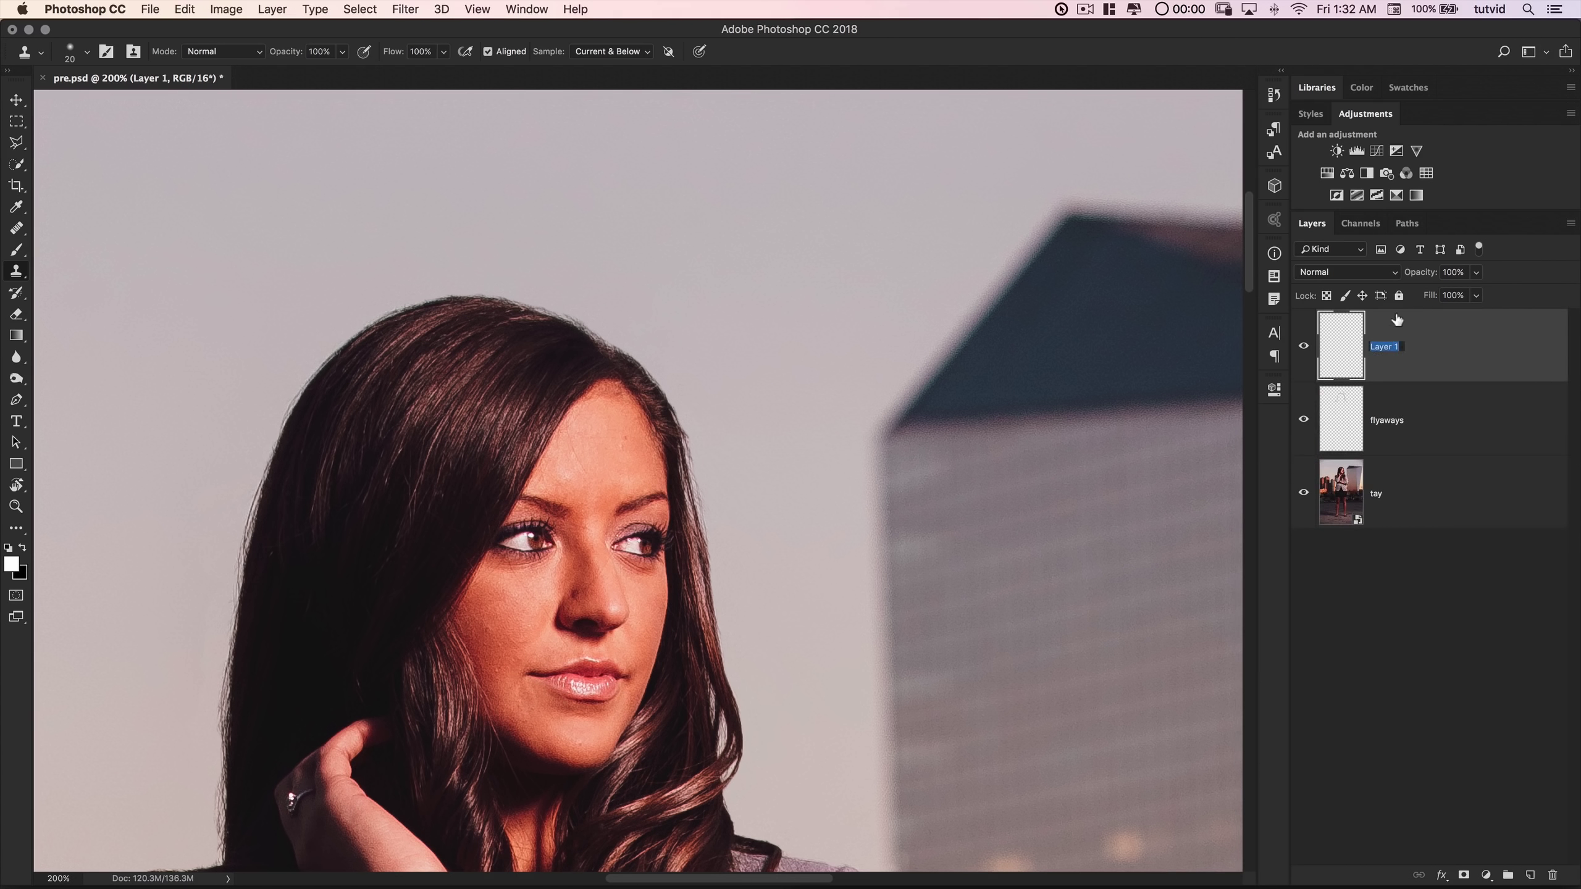
pyautogui.write('hairFill')
pyautogui.press('Return')
# - Ready the Healing Brush at the hair edge beside the forehead, with 100% hardness and a diffusion of 1
pyautogui.press('super+plus')
pyautogui.press('super+plus')
pyautogui.press('j')
pyautogui.keyDown('alt'); pyautogui.click(565, 358); pyautogui.keyUp('alt')
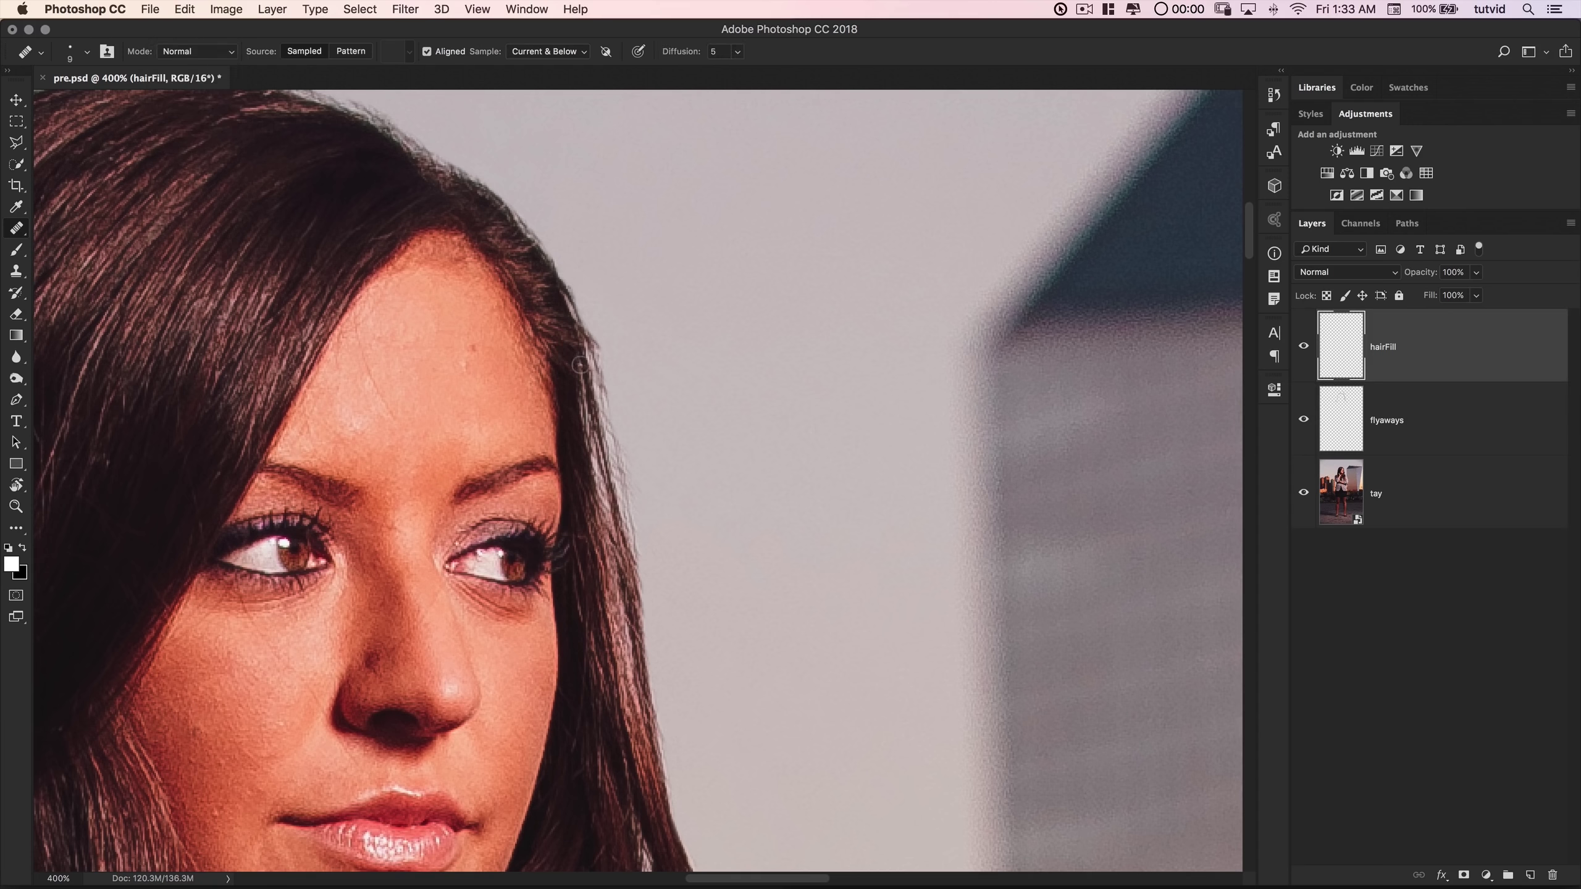
pyautogui.moveTo(582, 365); pyautogui.dragTo(589, 479)
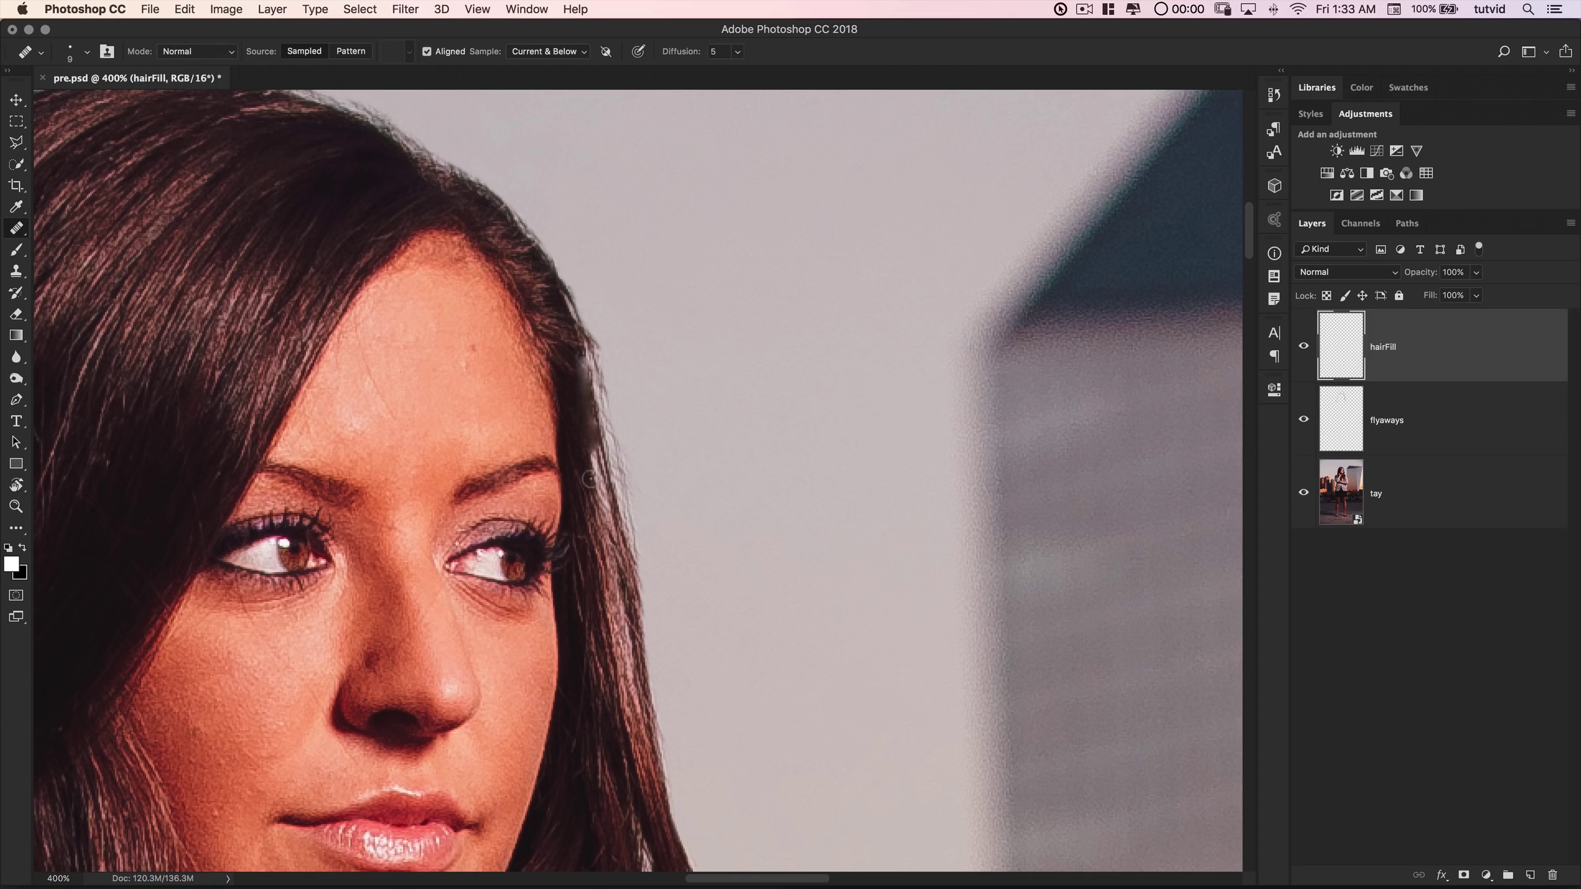
pyautogui.rightClick(563, 360)
pyautogui.moveTo(650, 425); pyautogui.dragTo(746, 426)
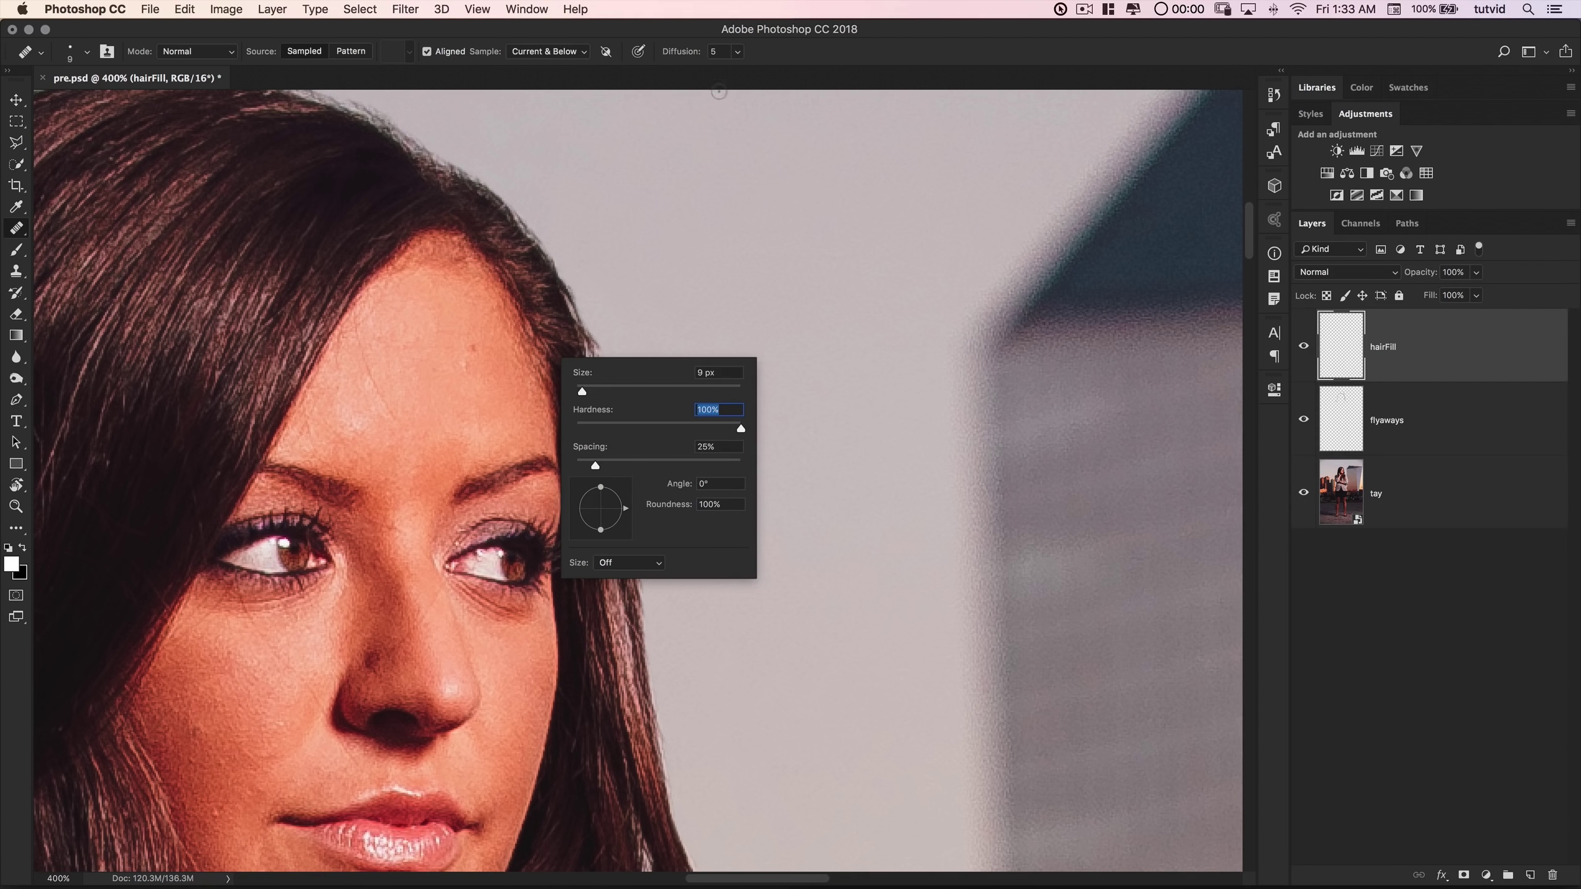
pyautogui.doubleClick(722, 52)
pyautogui.write('1')
# - Sample dark hair and fill the thin hair edge beside the eye and the sky gaps inside the curl below
pyautogui.keyDown('alt'); pyautogui.click(580, 473); pyautogui.keyUp('alt')
pyautogui.moveTo(587, 439); pyautogui.dragTo(612, 563)
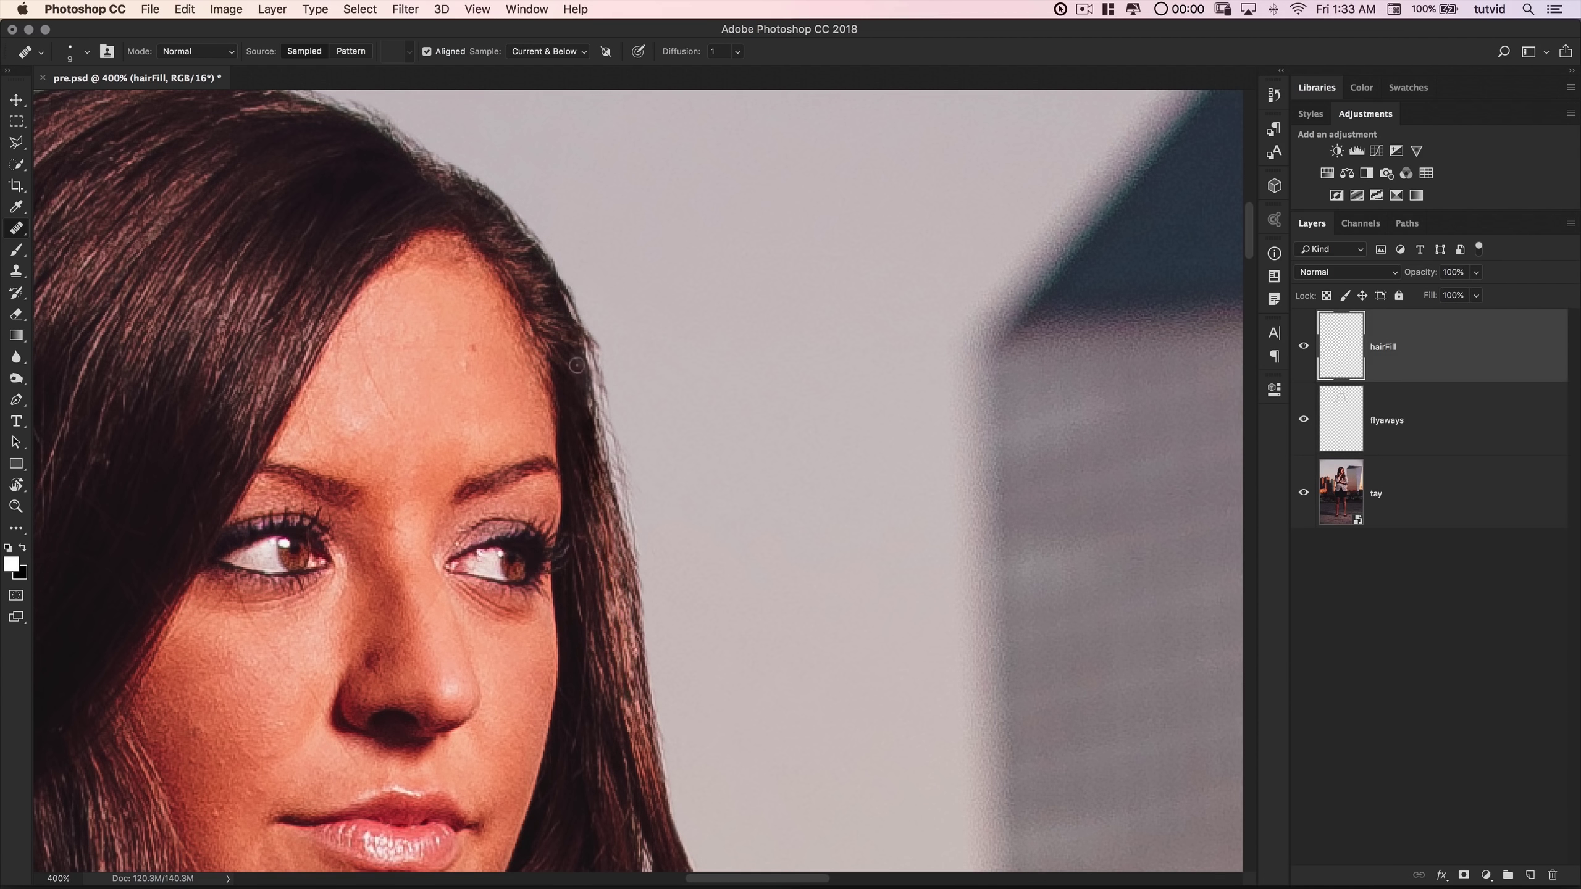
pyautogui.moveTo(575, 547); pyautogui.dragTo(575, 223)
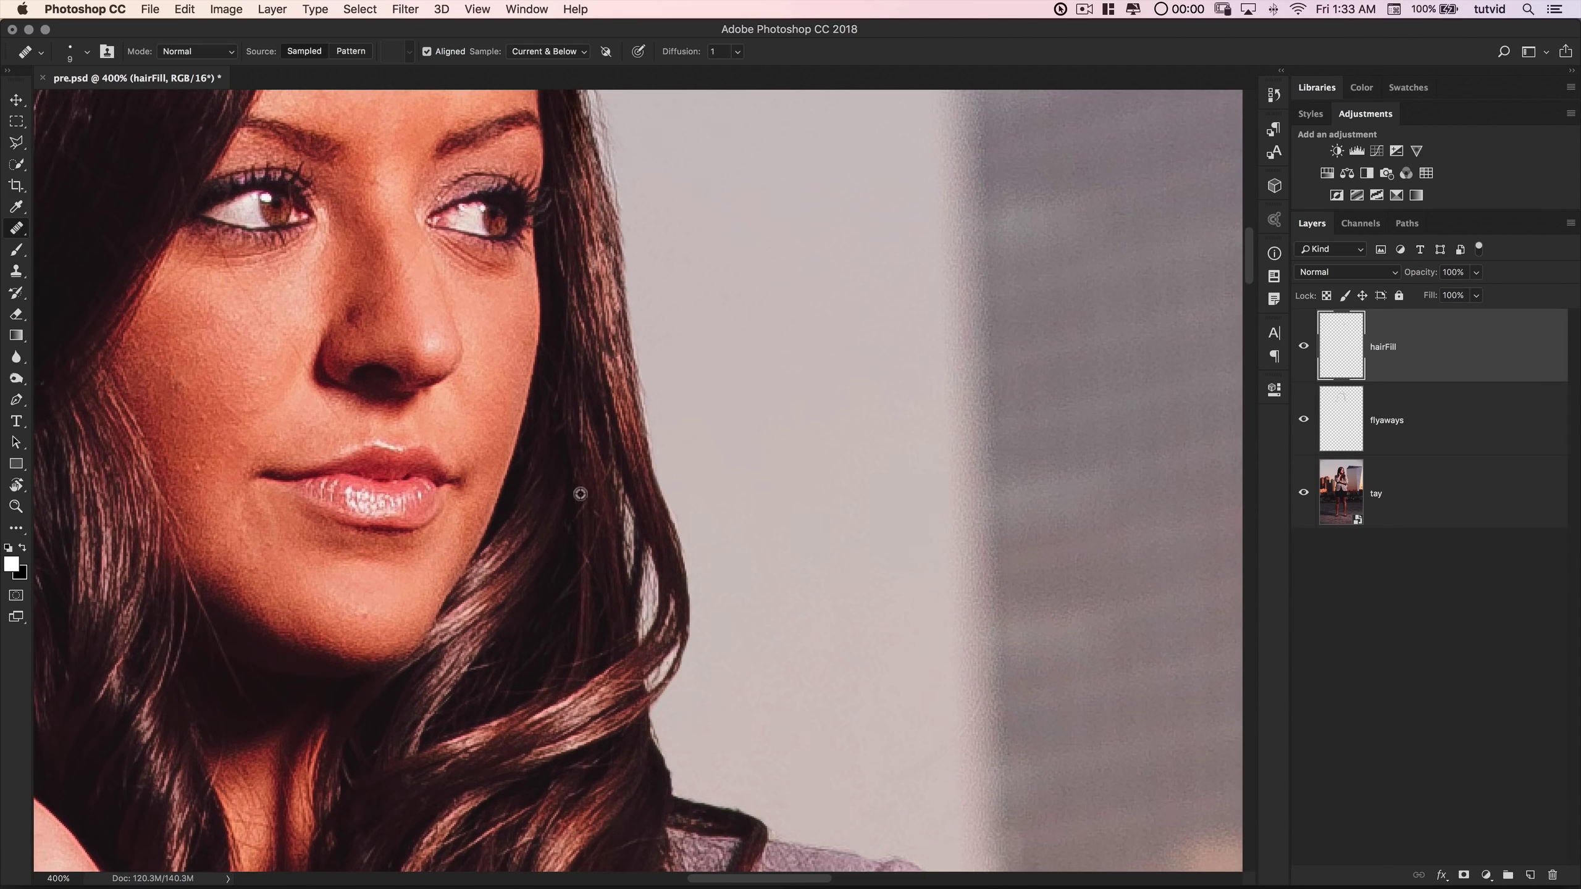
pyautogui.moveTo(623, 482)
pyautogui.mouseDown()
pyautogui.moveTo(629, 571)
pyautogui.moveTo(618, 479)
pyautogui.moveTo(615, 639)
pyautogui.moveTo(610, 523)
pyautogui.mouseUp()
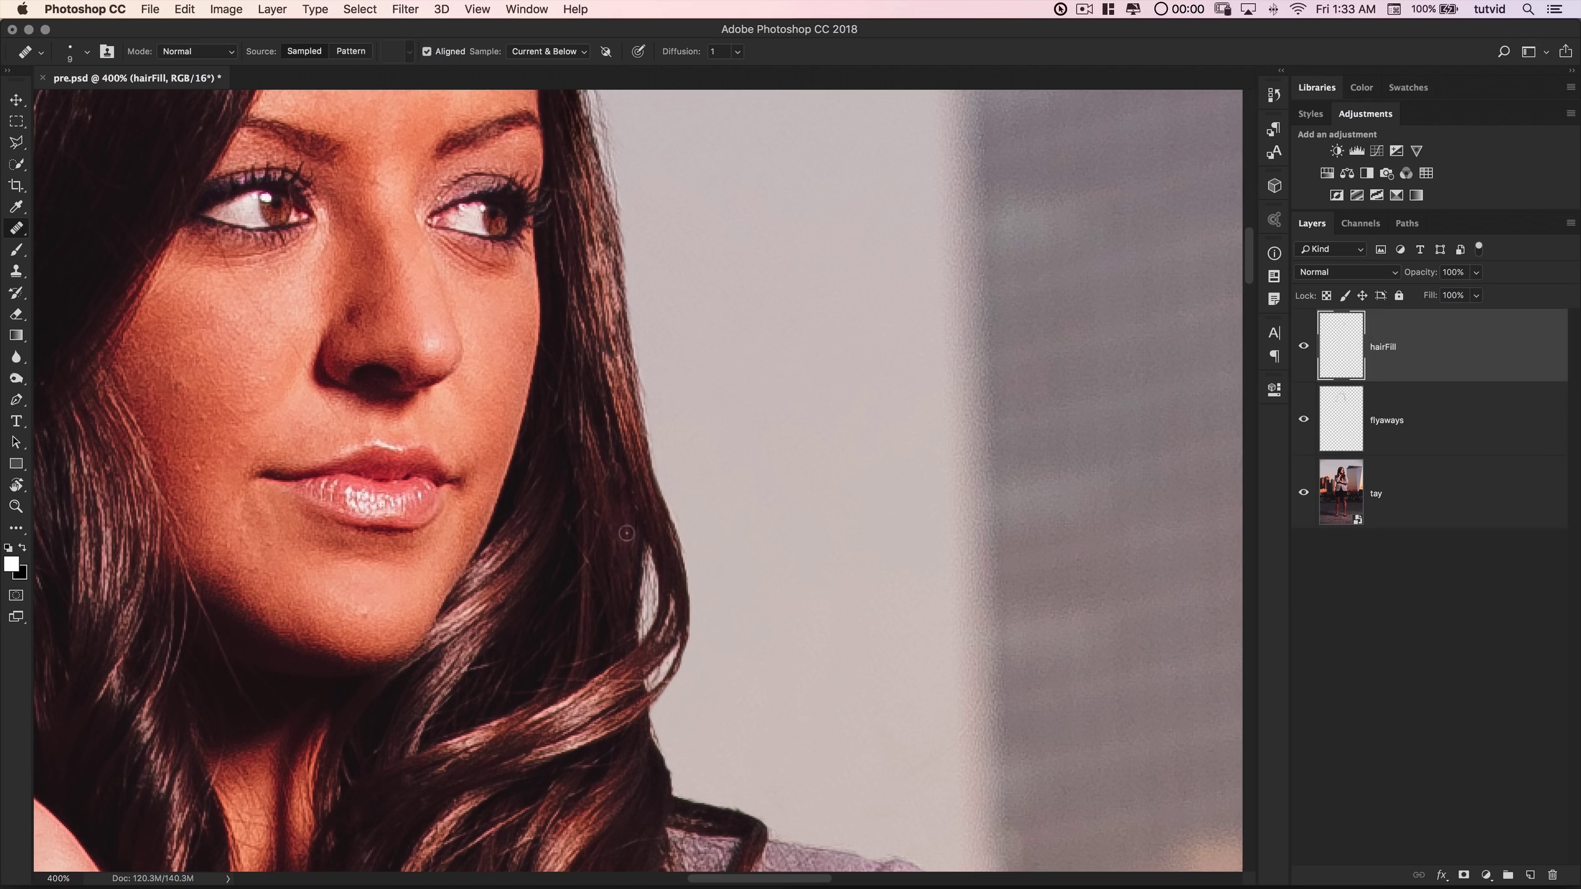
pyautogui.keyDown('alt'); pyautogui.click(607, 543); pyautogui.keyUp('alt')
pyautogui.moveTo(643, 548)
pyautogui.mouseDown()
pyautogui.moveTo(647, 616)
pyautogui.moveTo(665, 589)
pyautogui.moveTo(652, 682)
pyautogui.mouseUp()
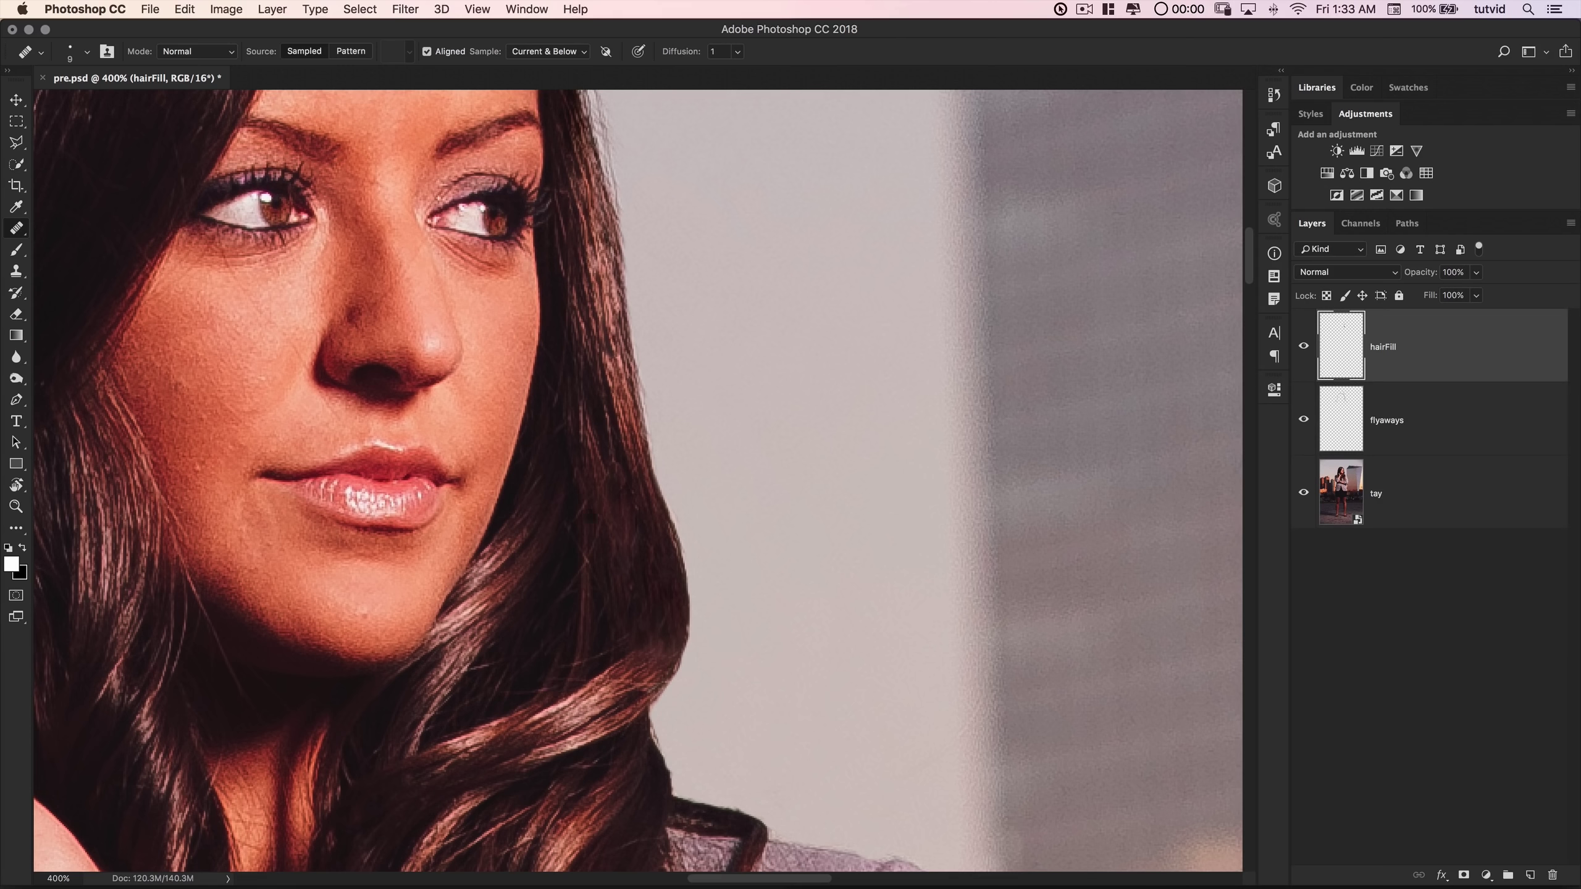
# - Compare the hair with and without the hairFill layer at 100%
pyautogui.press('super+minus')
pyautogui.press('super+minus')
pyautogui.press('super+minus')
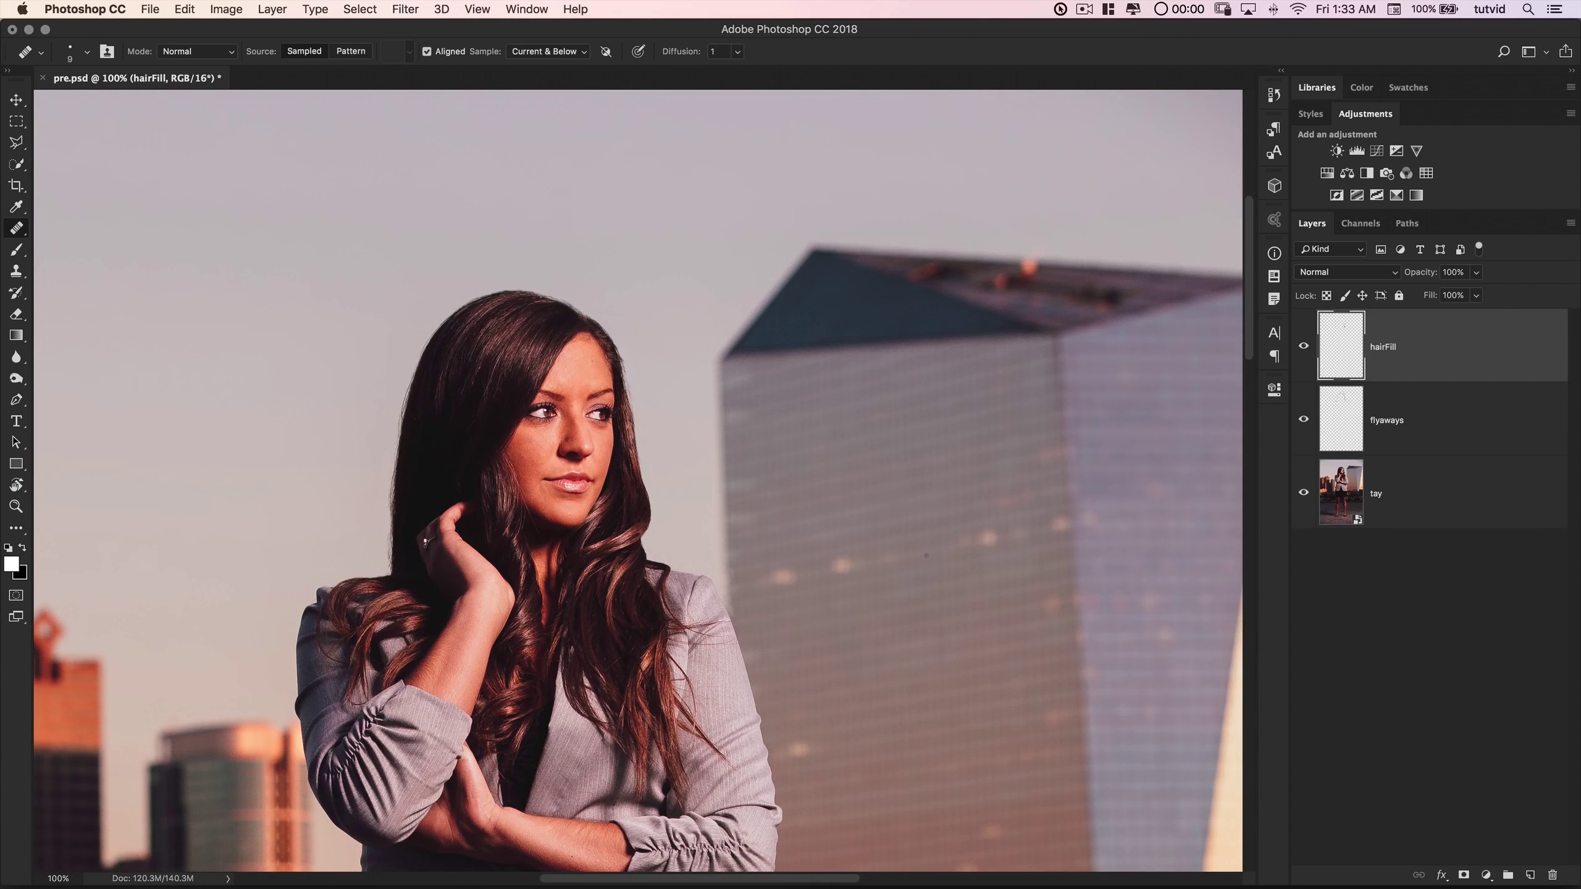
pyautogui.click(1302, 348)
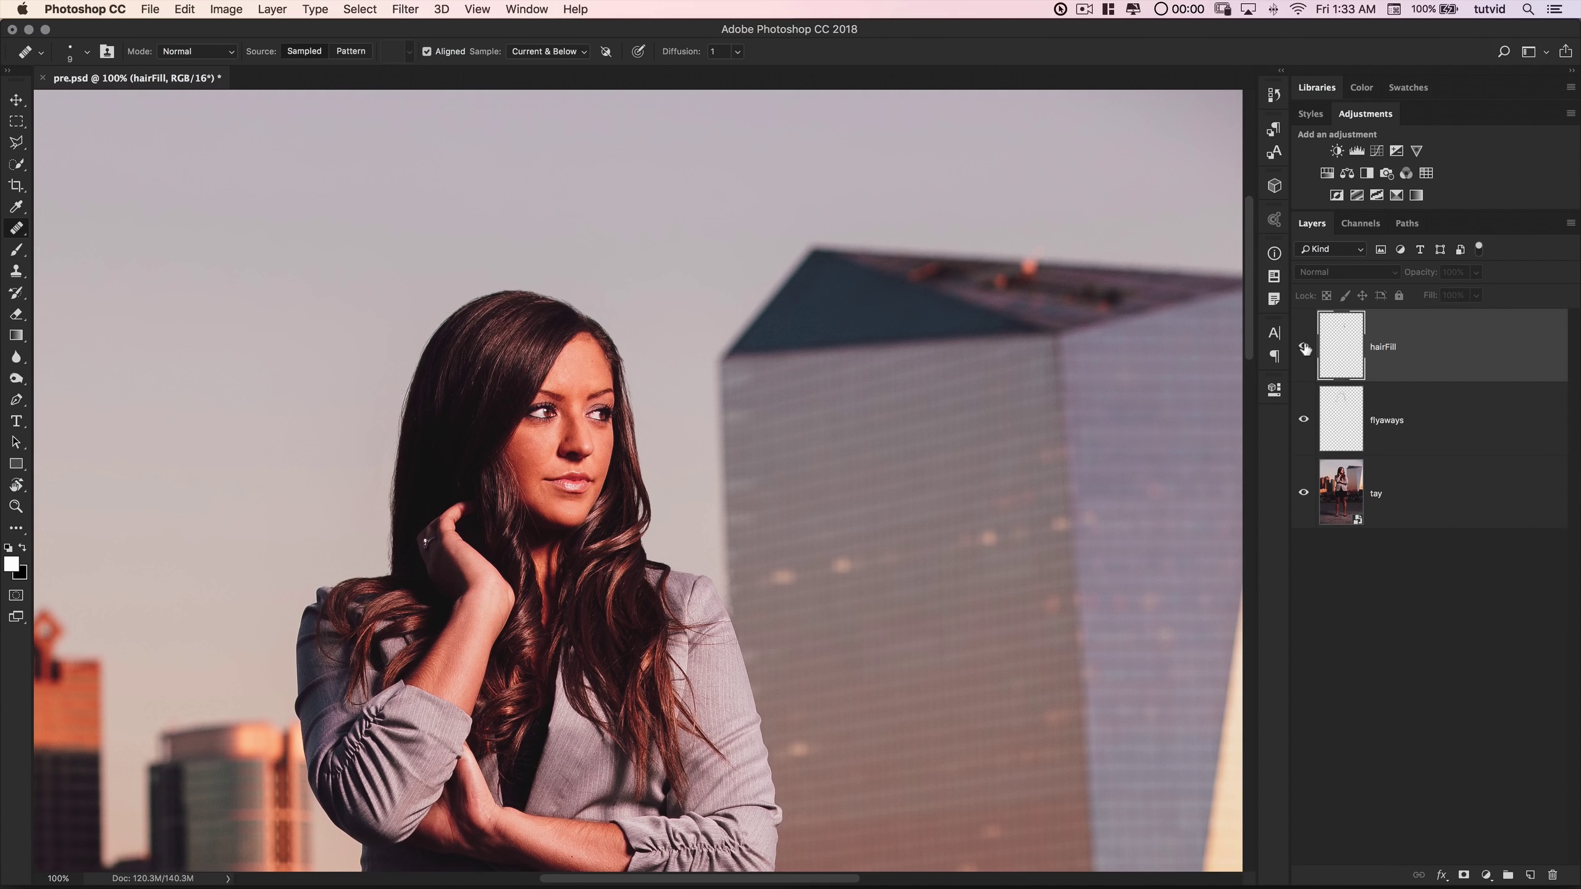
pyautogui.click(1302, 349)
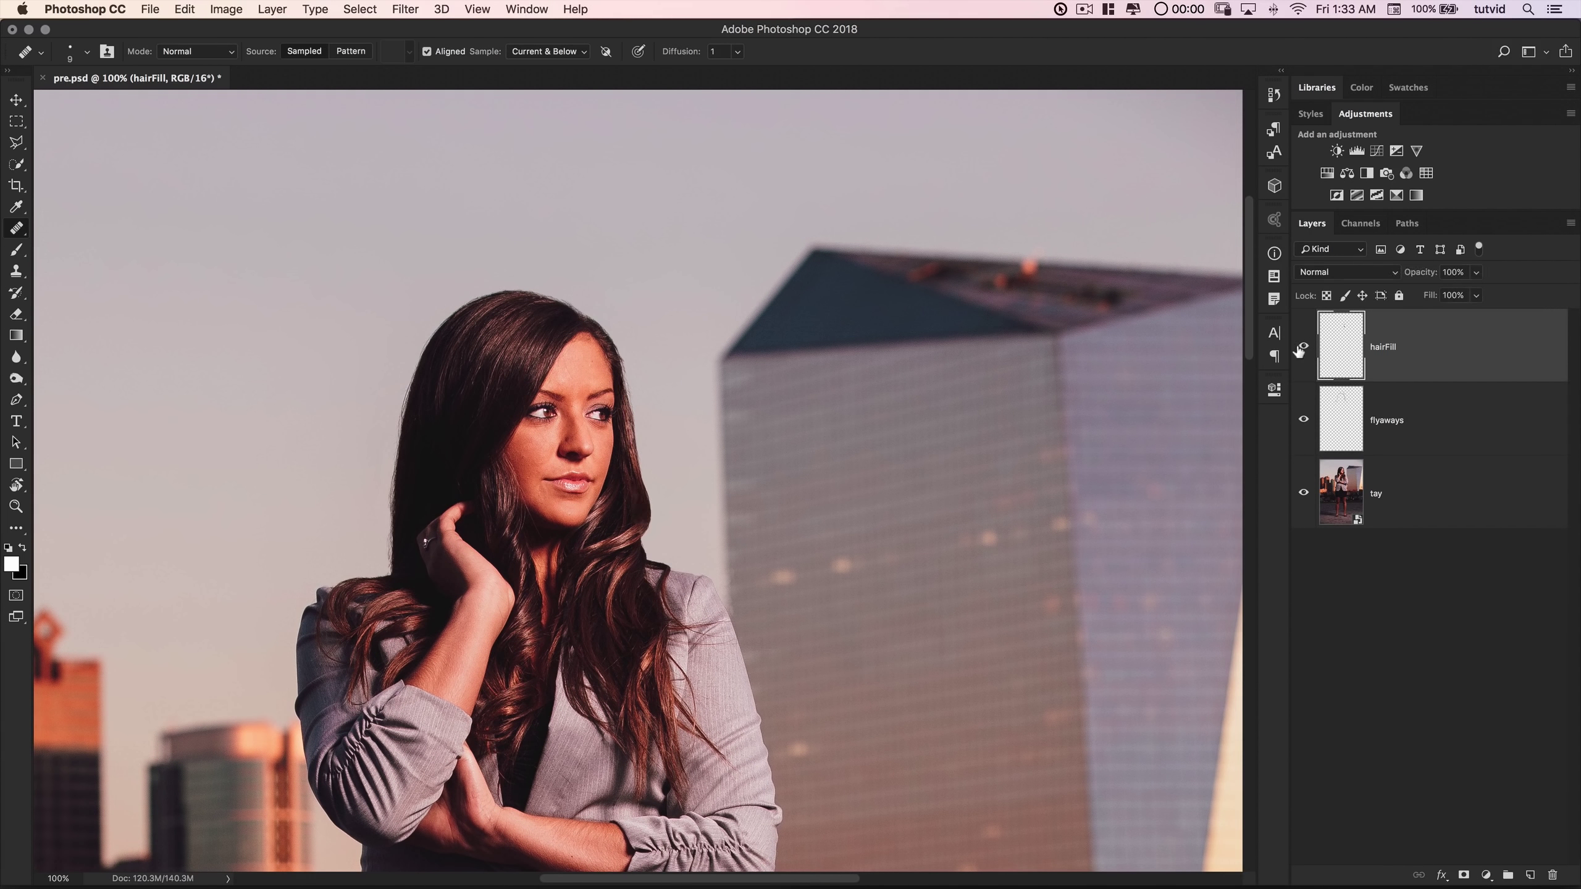
# - Reduce the hairFill layer's opacity to 72% and check the blend across the wider portrait
pyautogui.moveTo(1420, 273); pyautogui.dragTo(1402, 272)
pyautogui.press('super+minus')
pyautogui.press('super+minus')
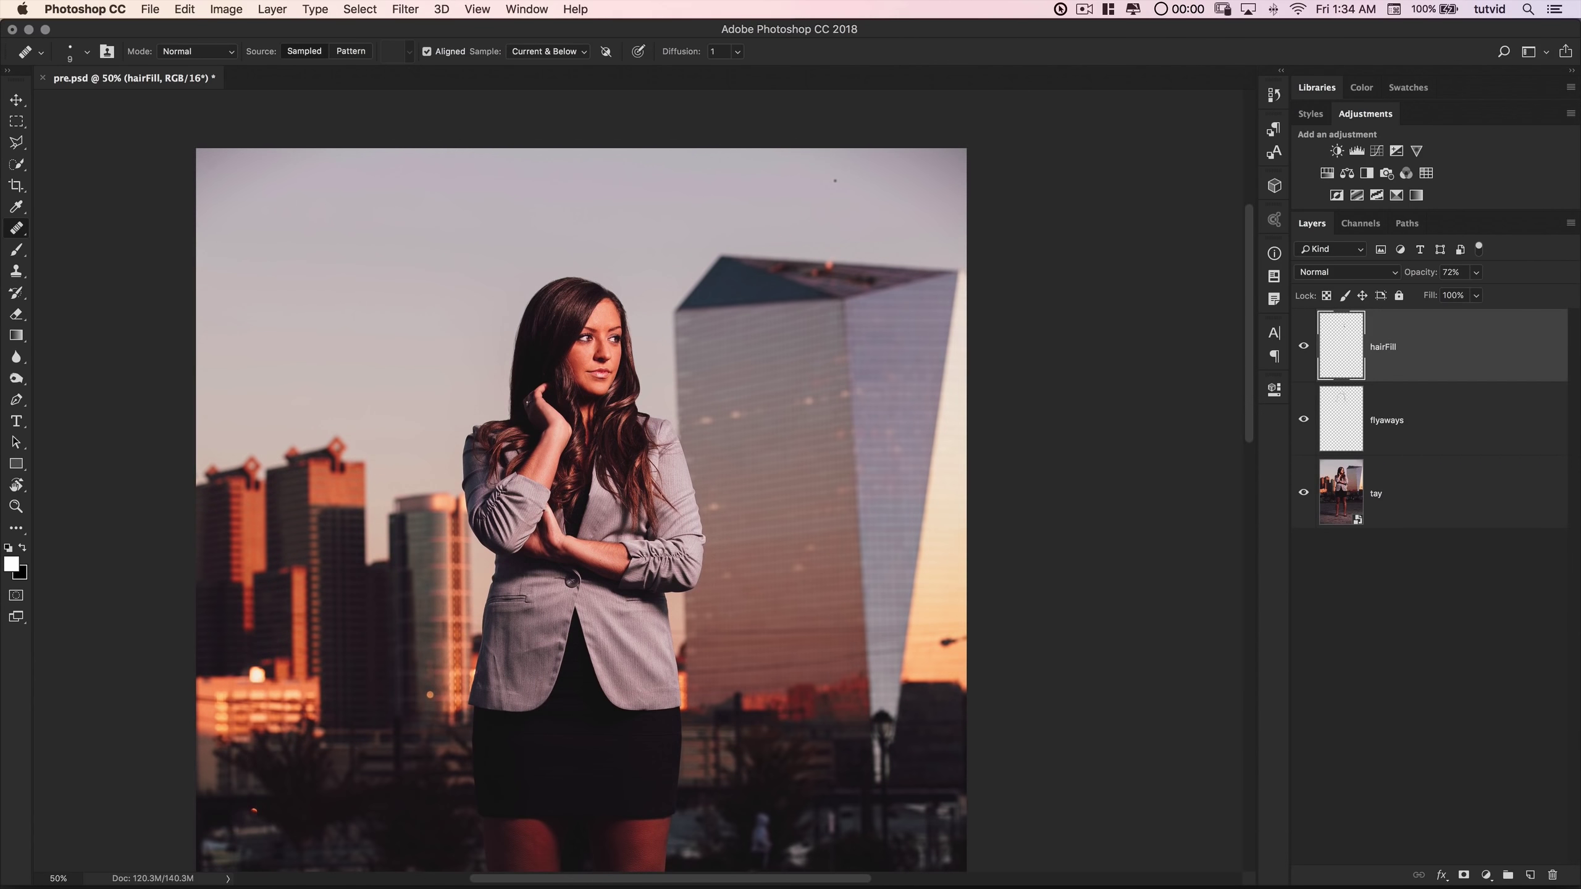